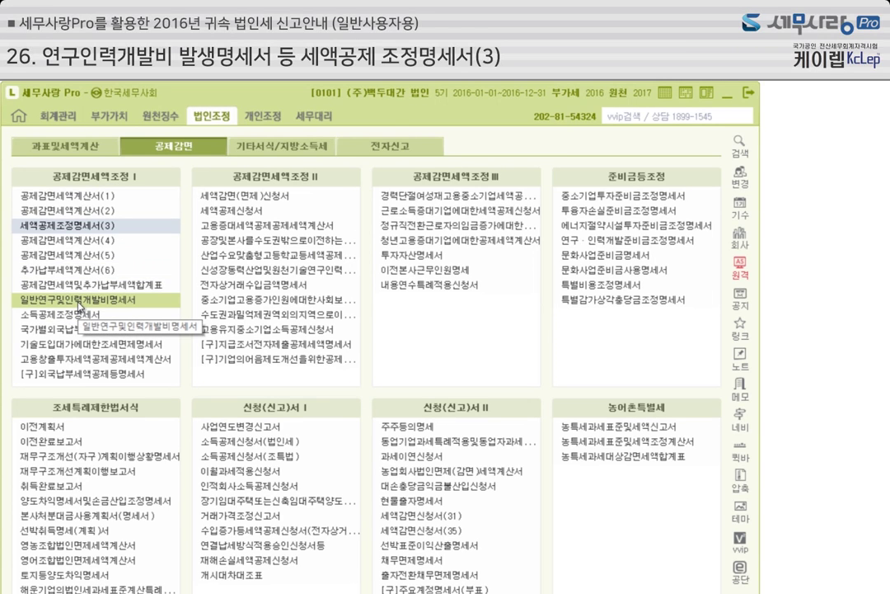
Step: Open the general R&D expense statement (일반연구및인력개발비명세서) and check the current year's personnel count and labour cost for the 경상연구개발비 row
left_click(78, 301)
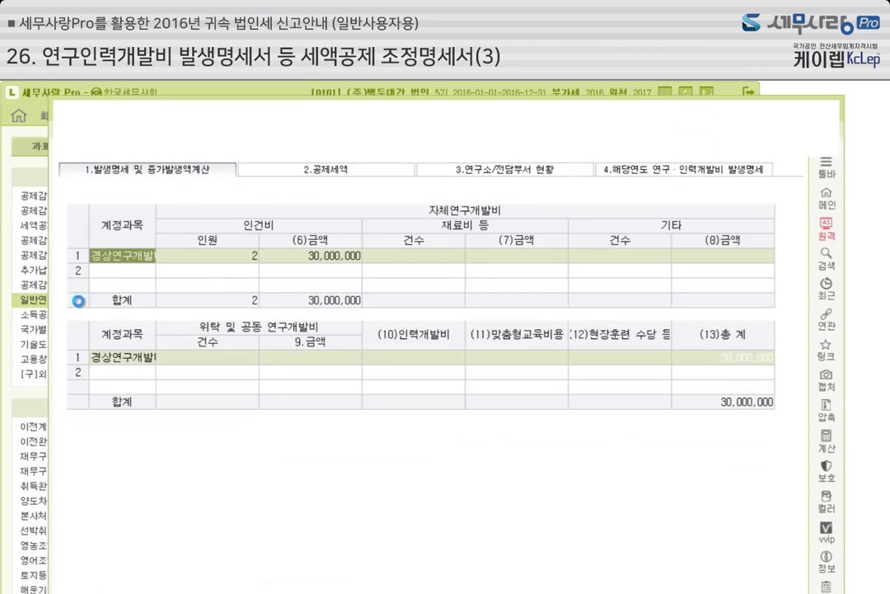
left_click_drag(410, 106, 383, 103)
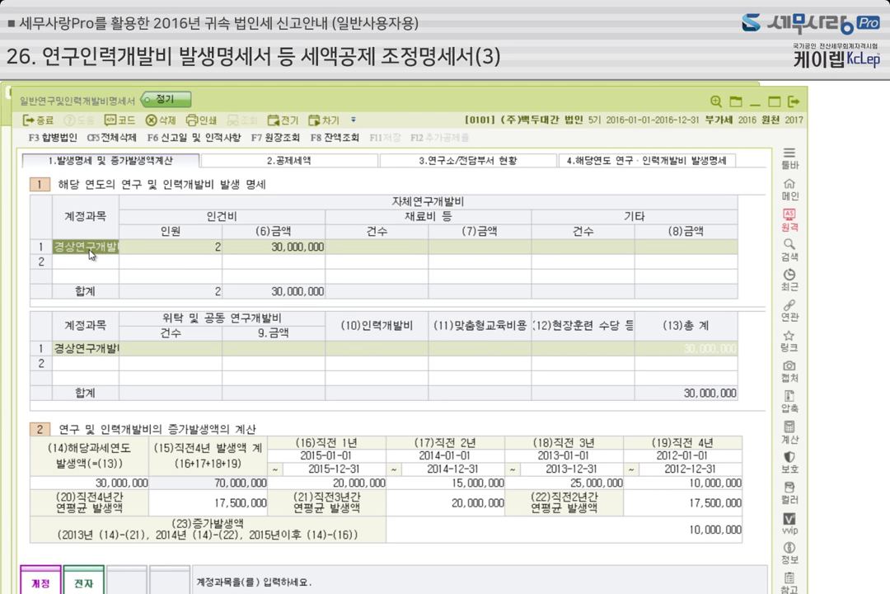
left_click(175, 255)
key("Return")
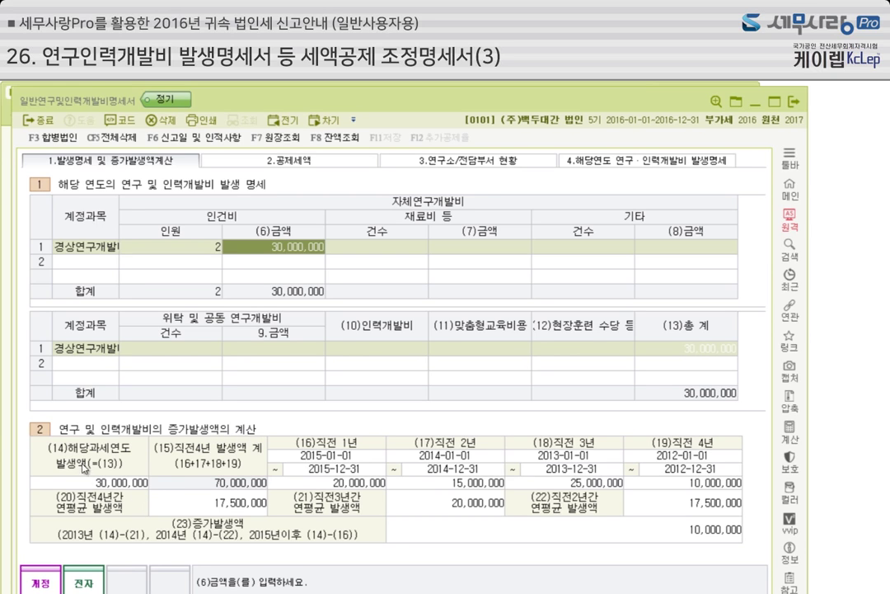
Step: Review the R&D expense amounts of the four preceding years, 2015 back to 2012, and the increased amount in field (23)
left_click(321, 485)
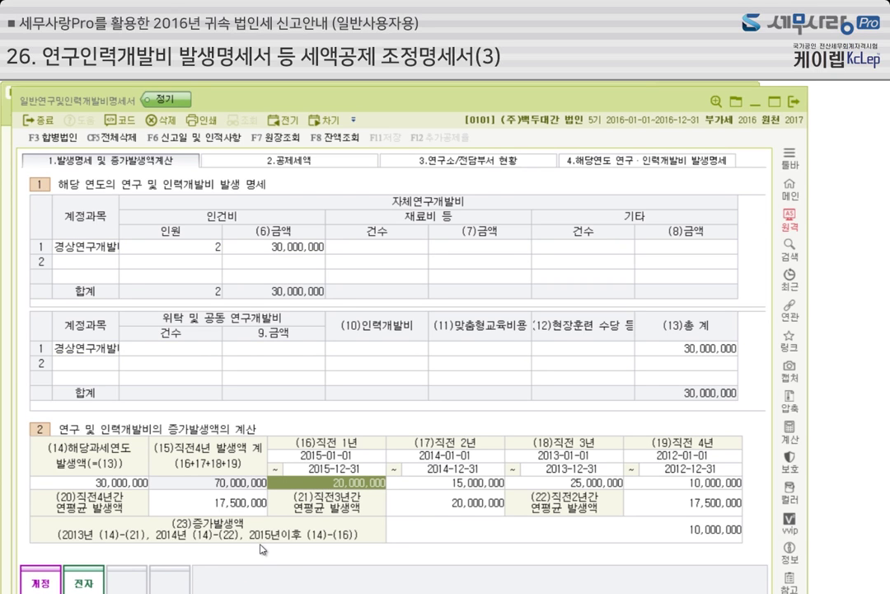
left_click(472, 486)
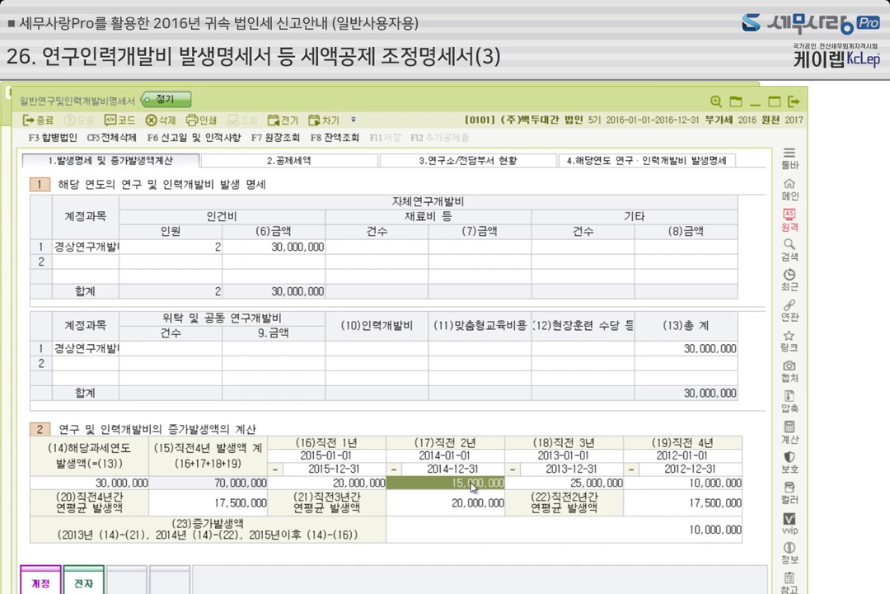
left_click(573, 487)
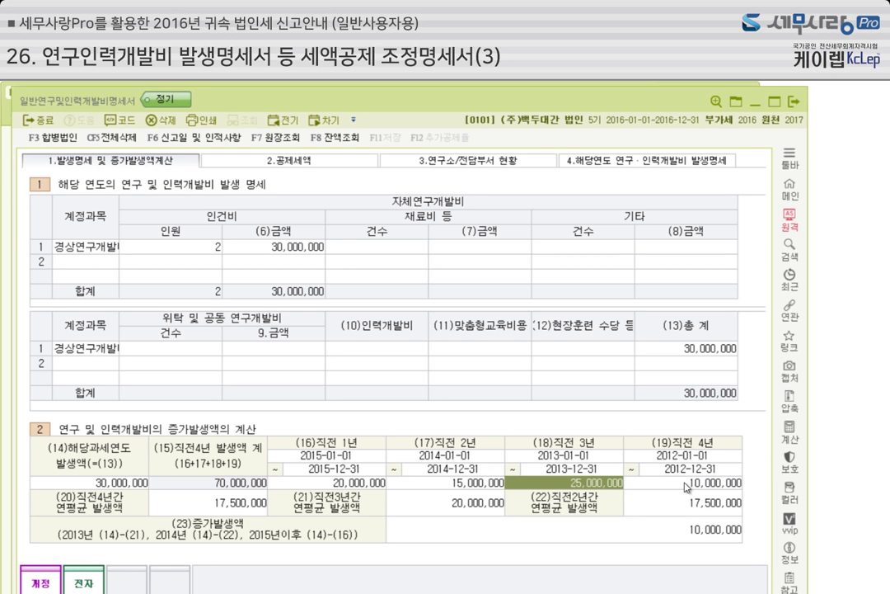
left_click(671, 488)
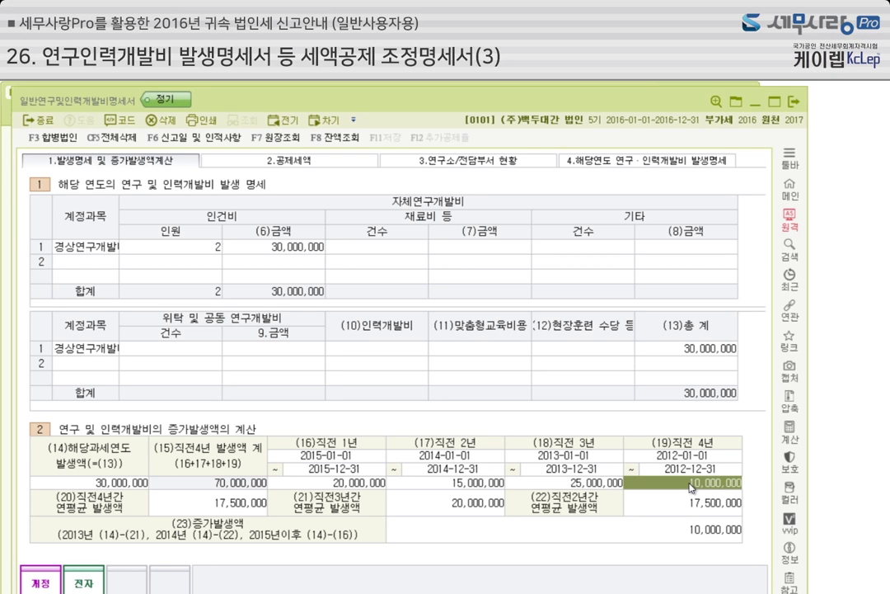
left_click(687, 535)
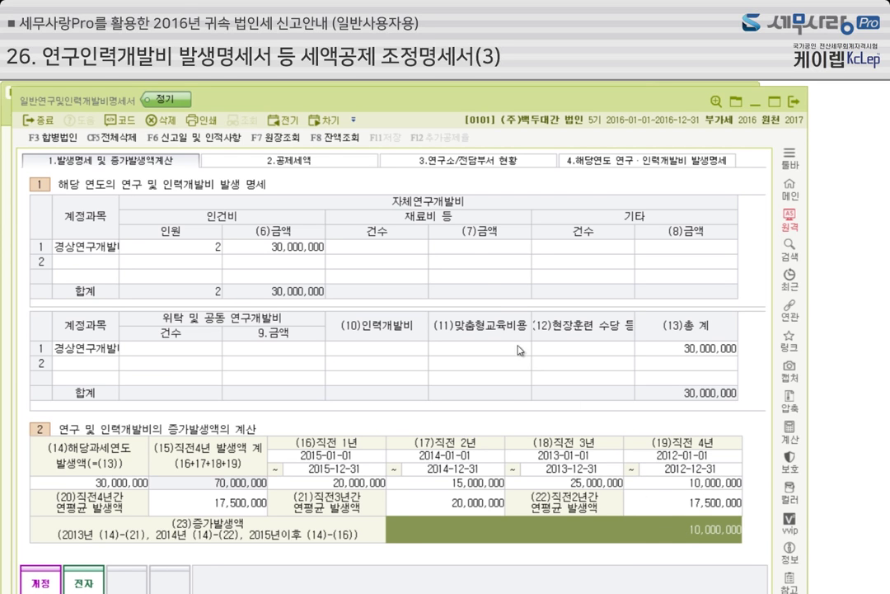
Step: Review the increase-based credit (40) and the claimable credit (43) under 2.공제세액, and set the minimum tax option (최저한세 설정) to 제외
left_click(316, 160)
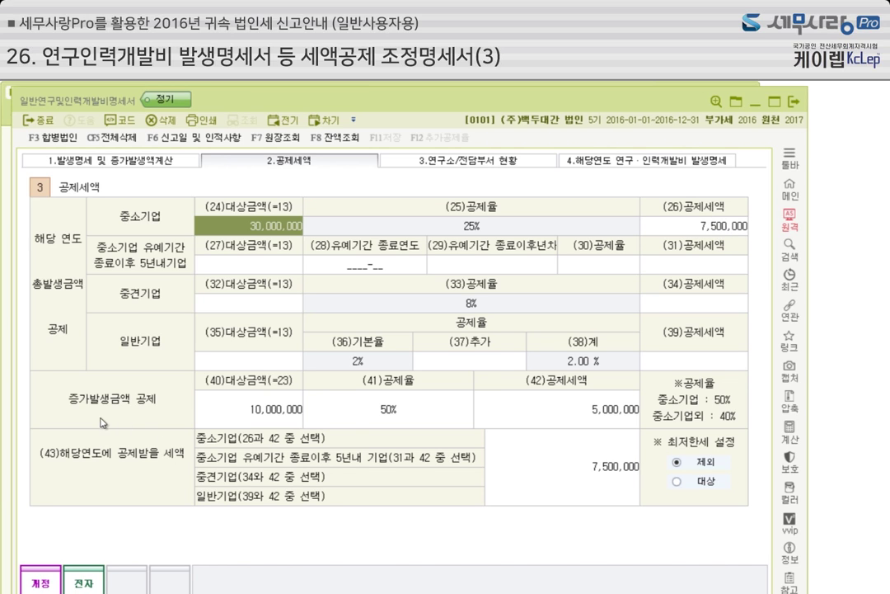
left_click(230, 408)
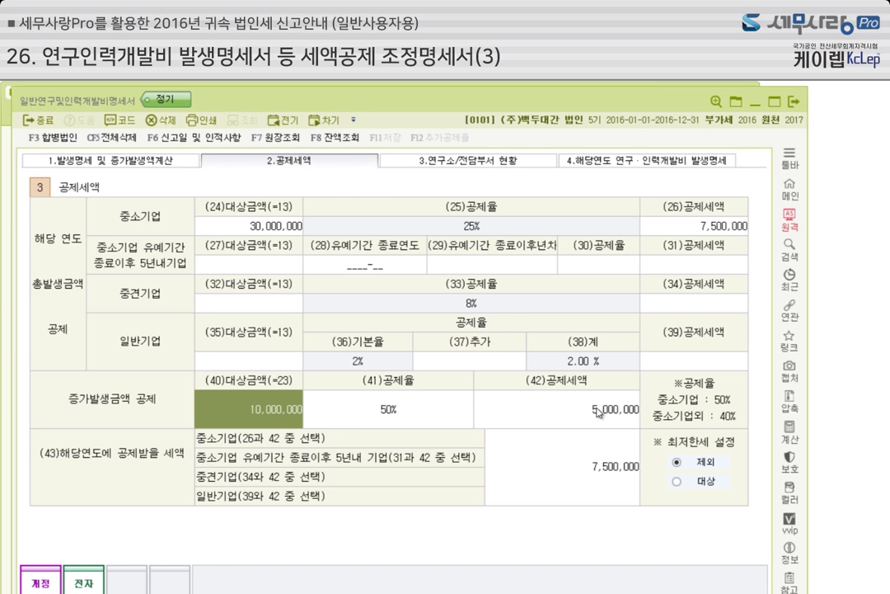
left_click(611, 494)
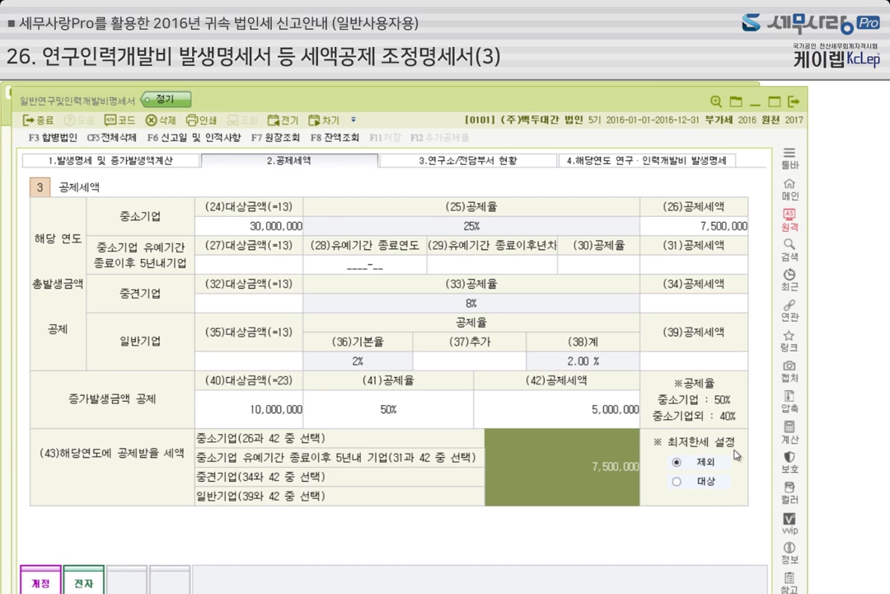
left_click(678, 481)
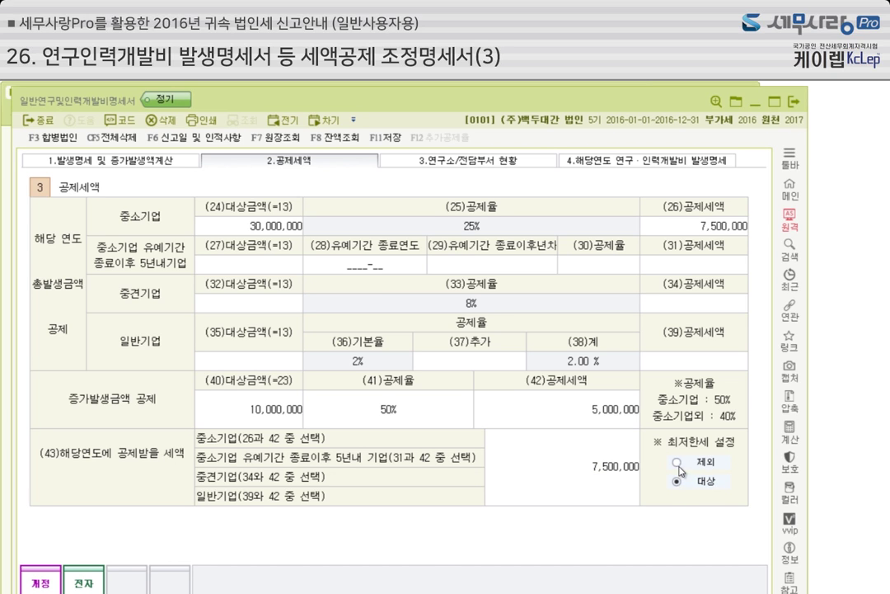
left_click(677, 462)
Step: Look over the research institute status and the current-year R&D expense details, and close the R&D expense statement with its changes saved
left_click(493, 163)
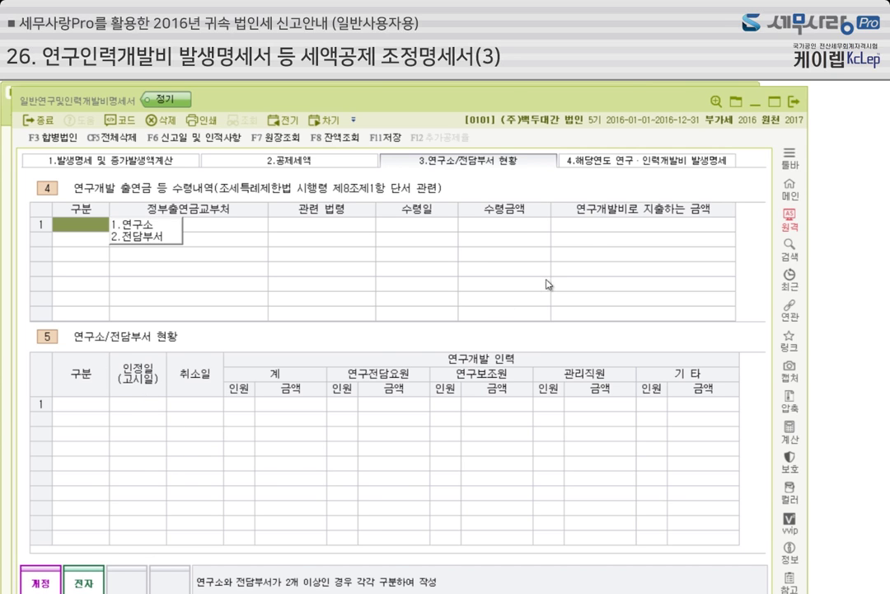
left_click(626, 165)
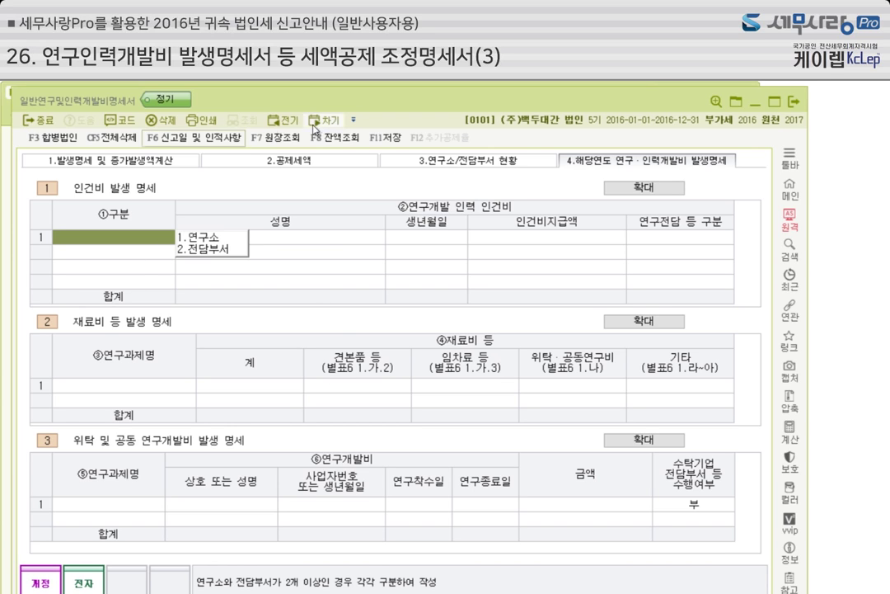
left_click(798, 103)
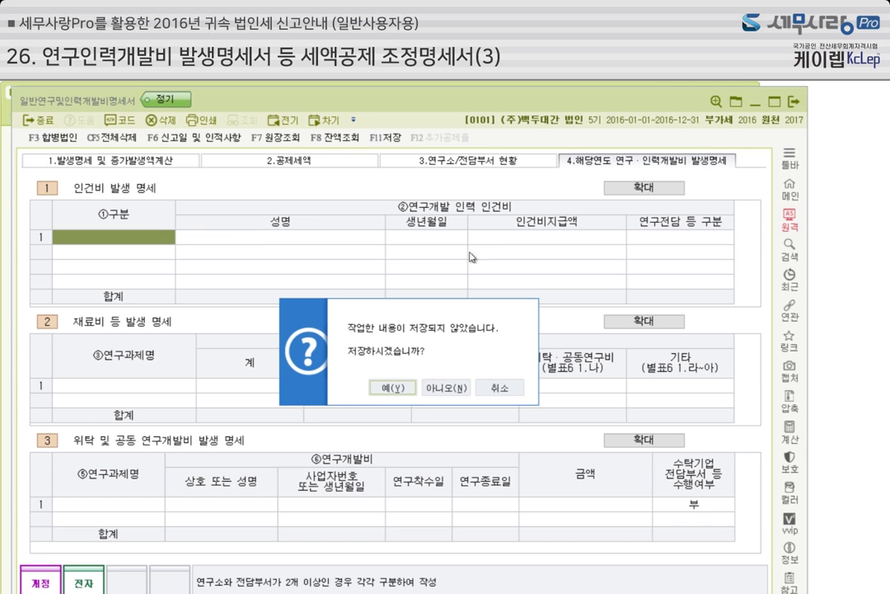
left_click(404, 387)
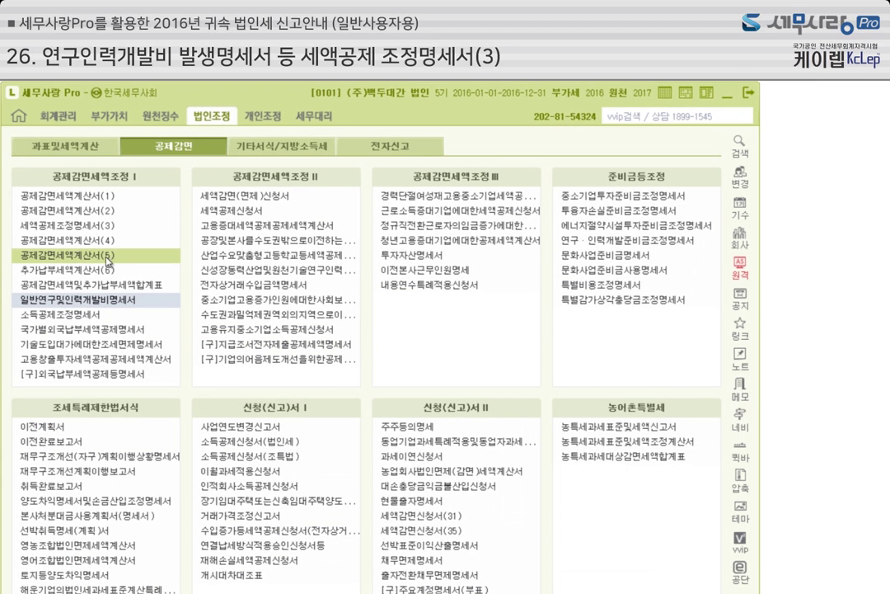
Step: Open the tax credit adjustment statement, 세액공제조정명세서(3), and load the credit data from the related forms
left_click(93, 227)
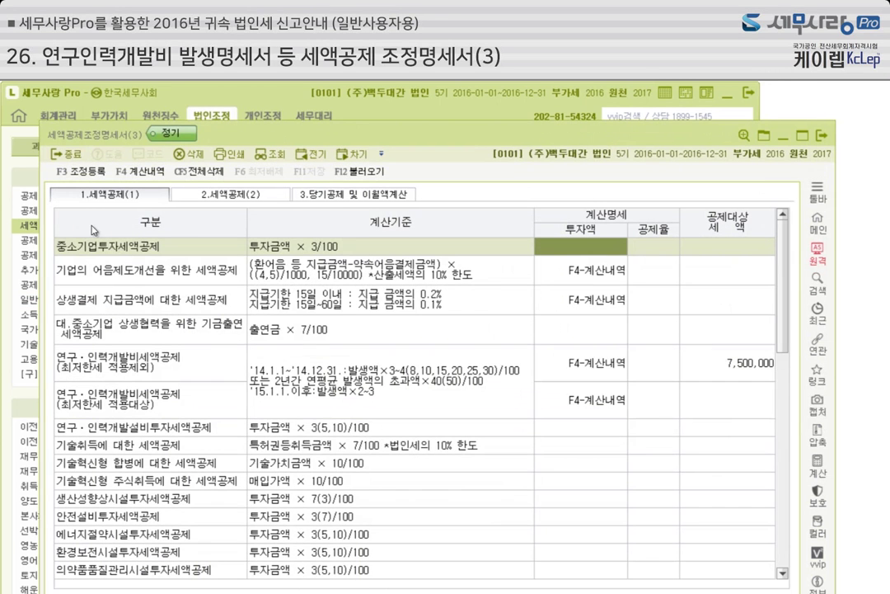
left_click(363, 170)
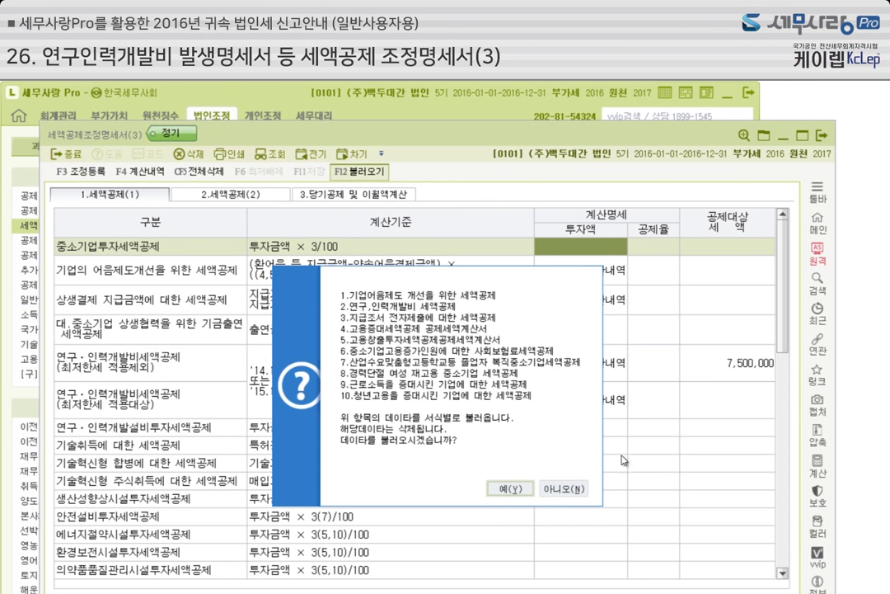
left_click(509, 488)
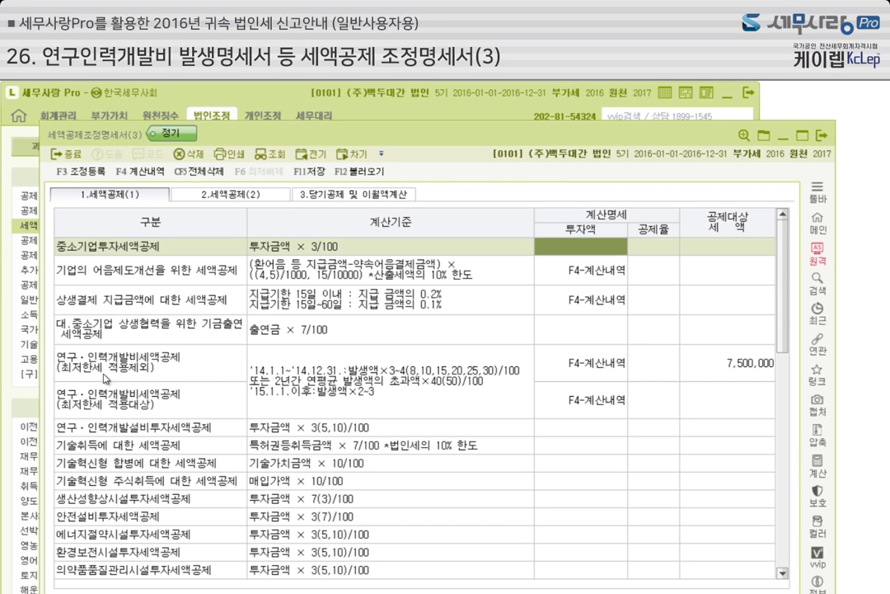
Step: Check the R&D credit exempt from minimum tax in 세액공제(1), and its requested (107) and current-year (109) amounts in the carryover calculation
left_click(744, 370)
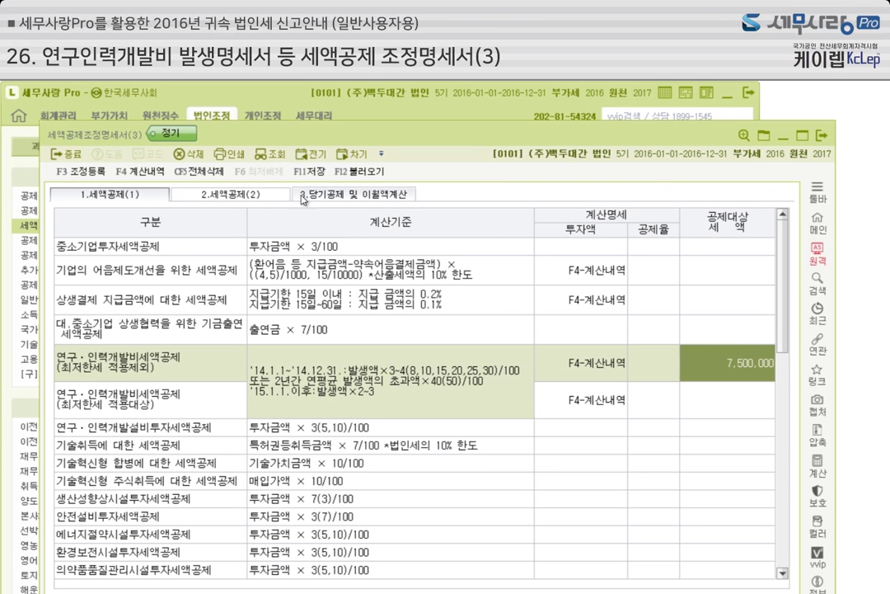
left_click(383, 198)
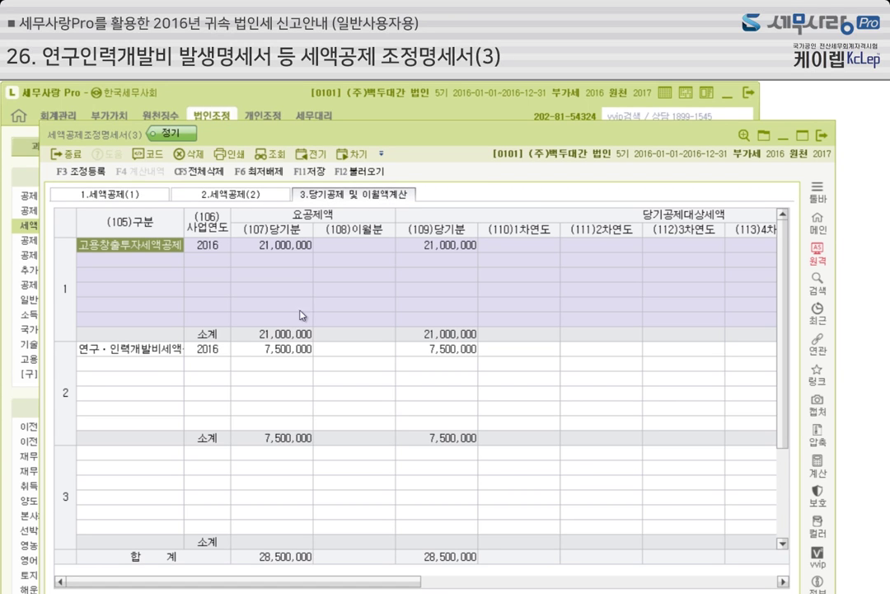
left_click(139, 353)
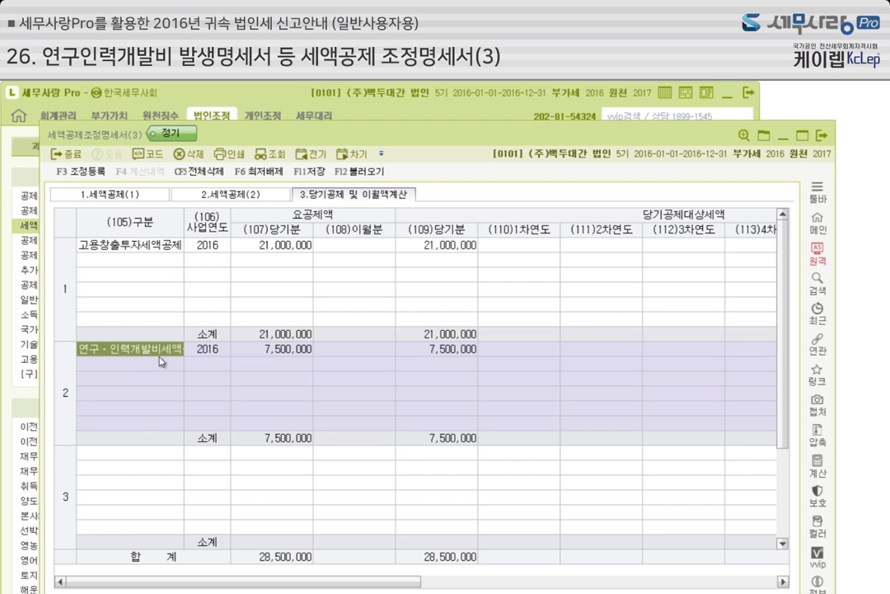
left_click(274, 348)
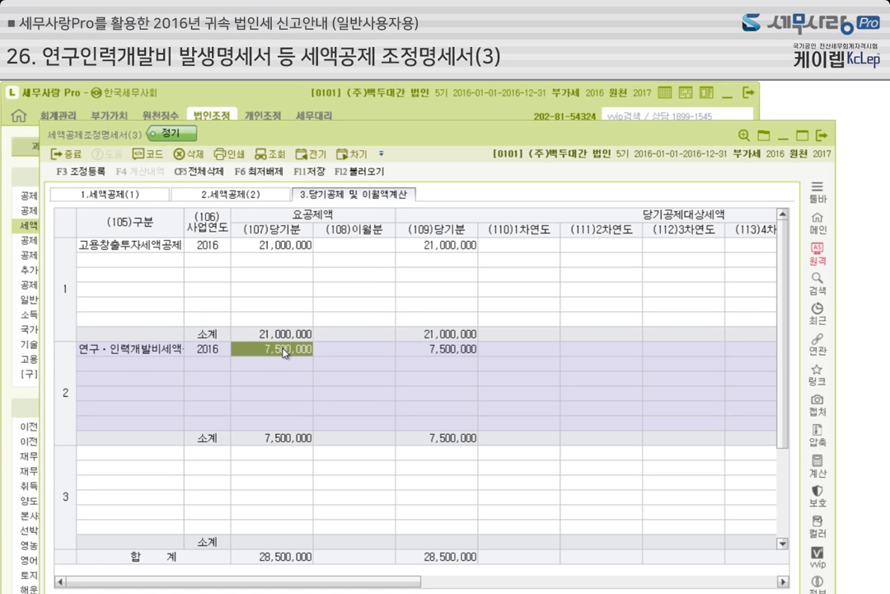
left_click(463, 351)
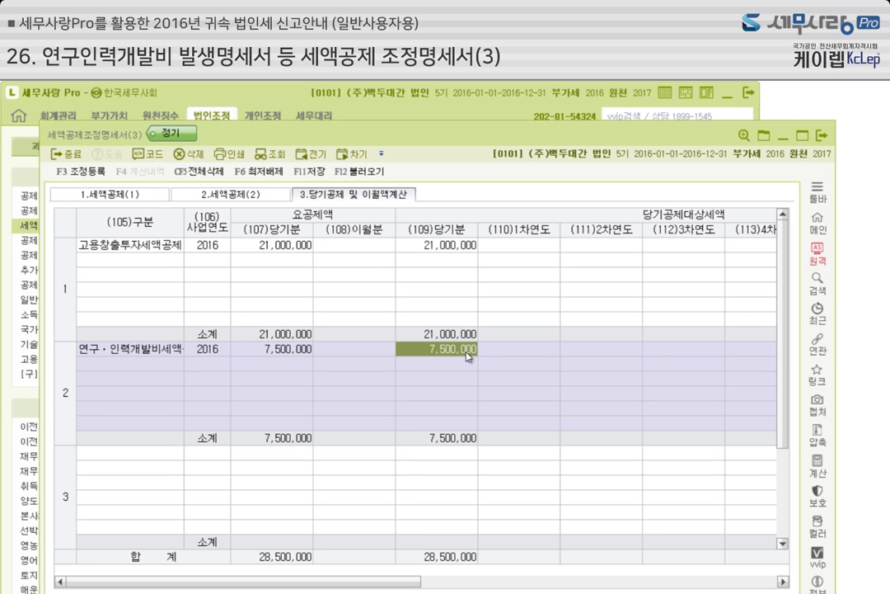
Step: View the minimum-tax exclusion amounts by business year (최저배제) for the R&D credit and close them without entering anything
left_click(279, 177)
left_click_drag(441, 309, 436, 432)
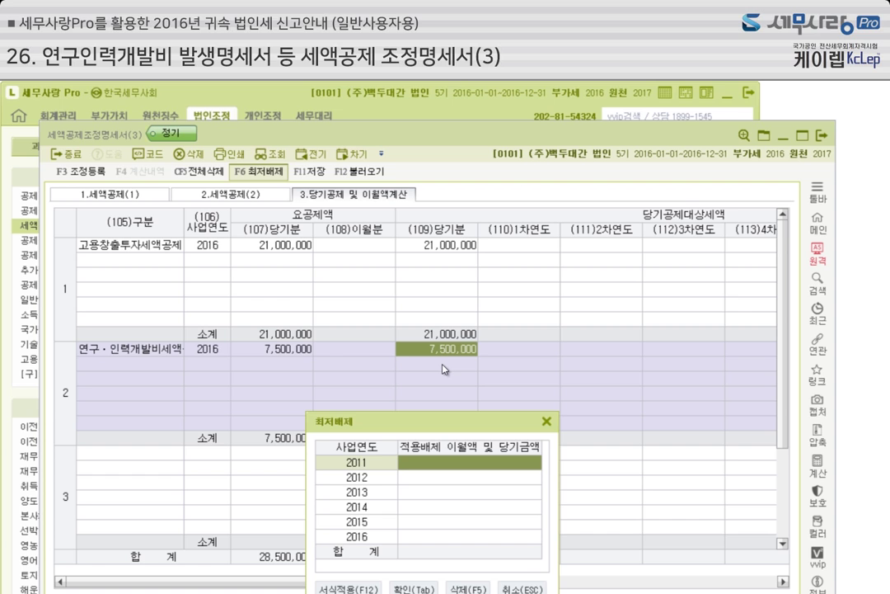
left_click_drag(434, 429, 426, 330)
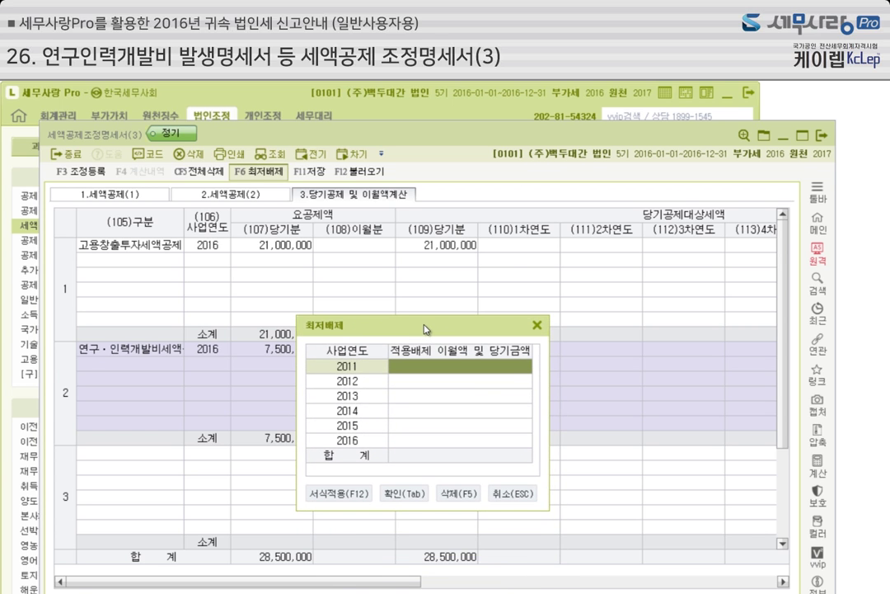
left_click(537, 324)
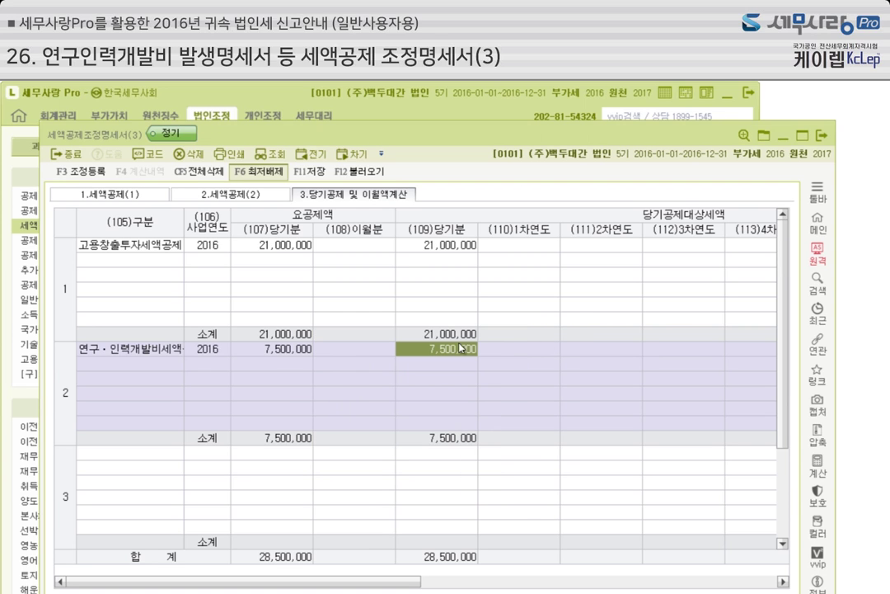
Step: Look up the credit category list for the R&D credit row without changing it, and close 세액공제조정명세서(3) with its changes saved
left_click(168, 351)
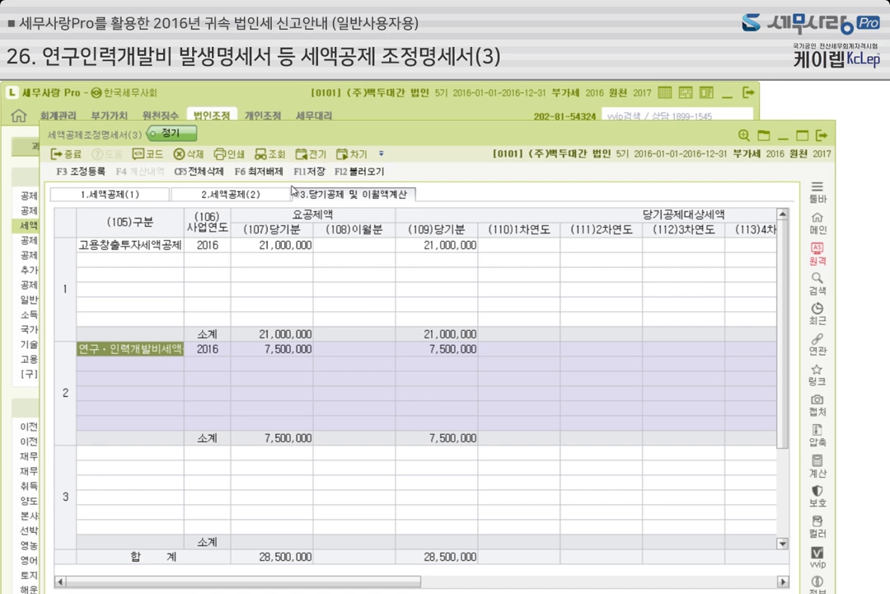
key("F2")
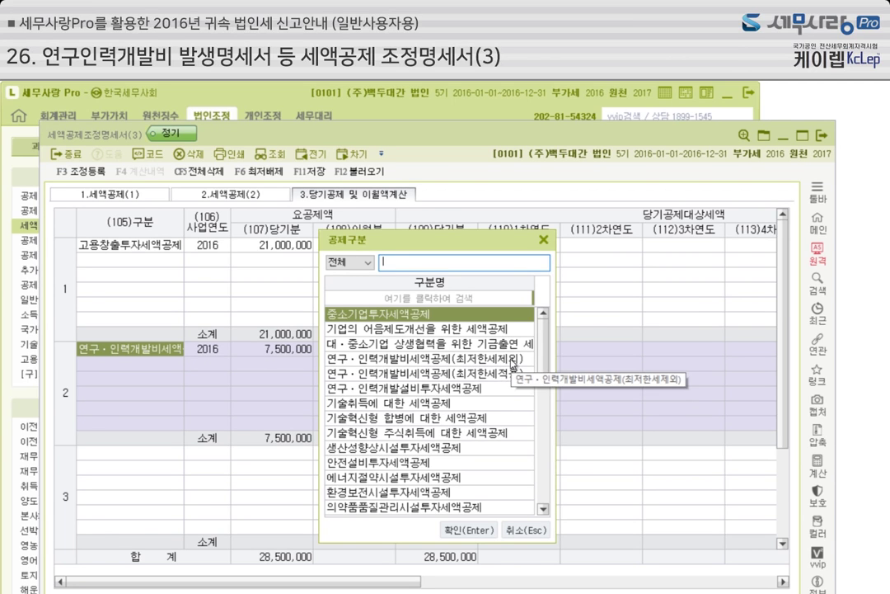
left_click(544, 239)
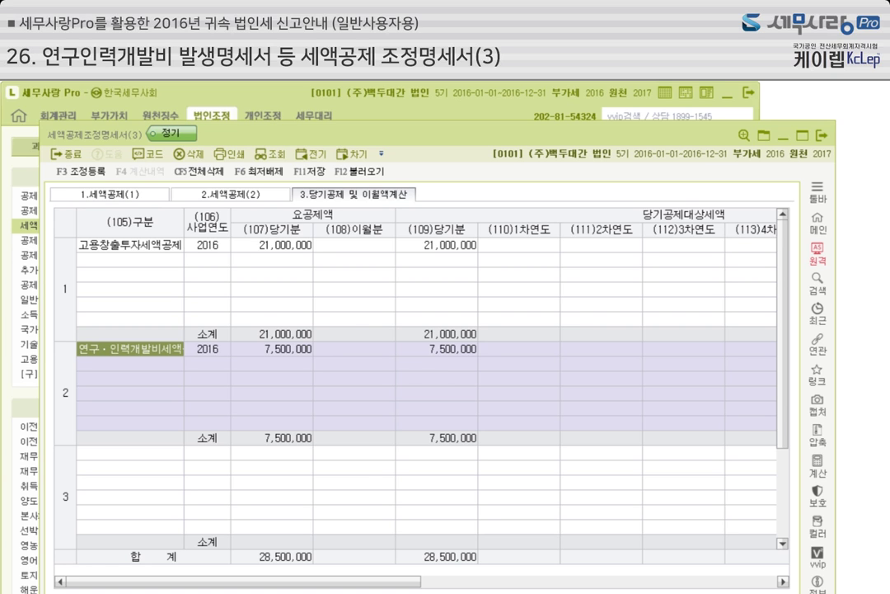
left_click(825, 141)
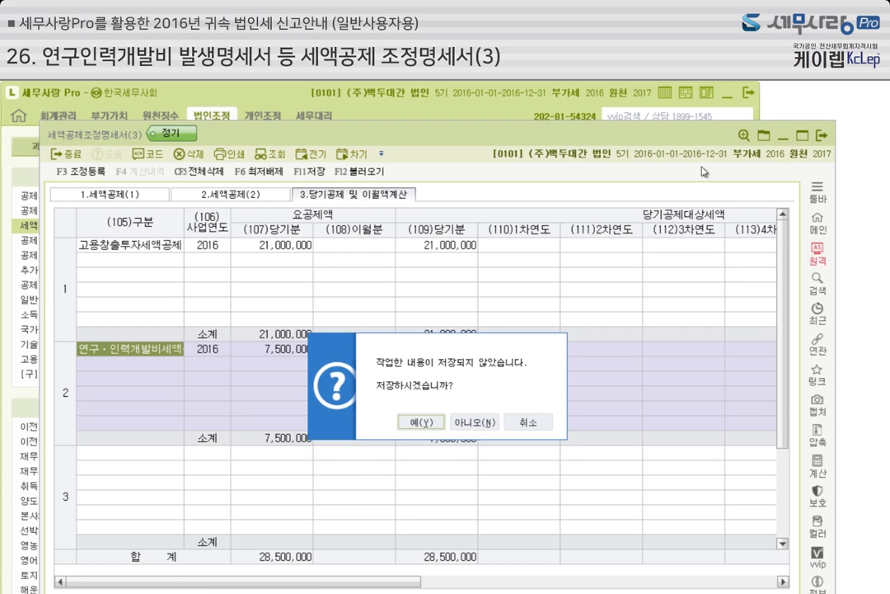
left_click(421, 423)
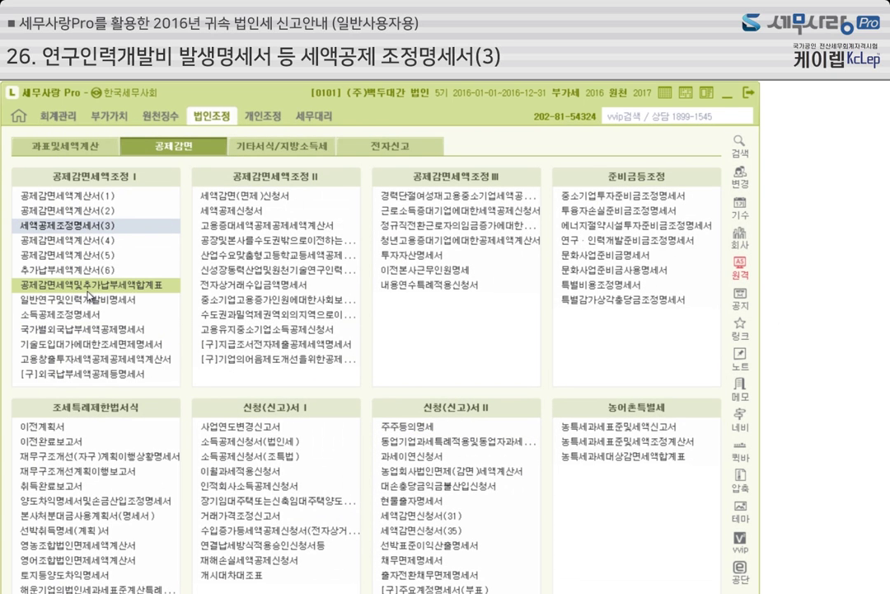
Step: Open the summary form 공제감면세액및추가납부세액합계표, load its credit data, and return to the main menu window
left_click(91, 287)
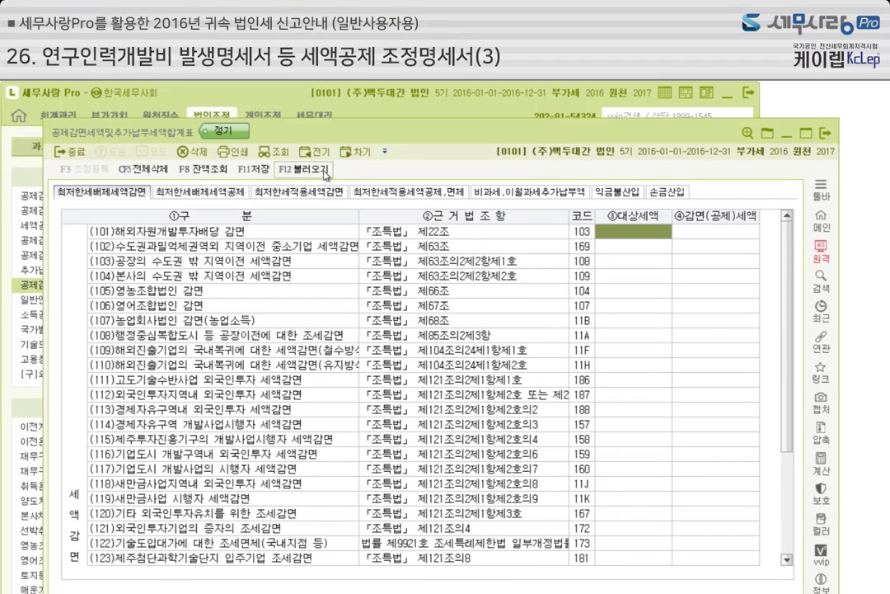
left_click(326, 174)
left_click(408, 350)
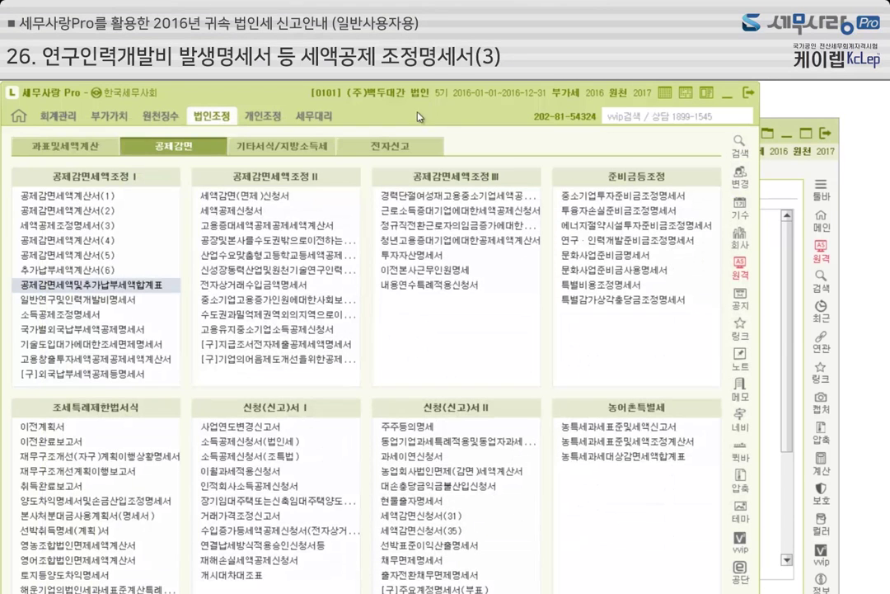
left_click(354, 94)
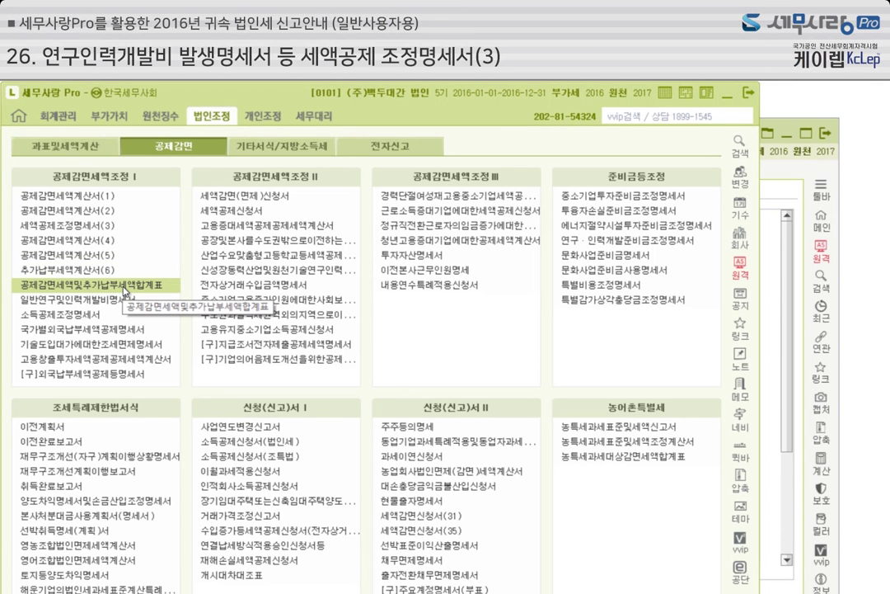
Step: Open the summary form 공제감면세액및추가납부세액합계표 and reload its data from the related forms
left_click(126, 286)
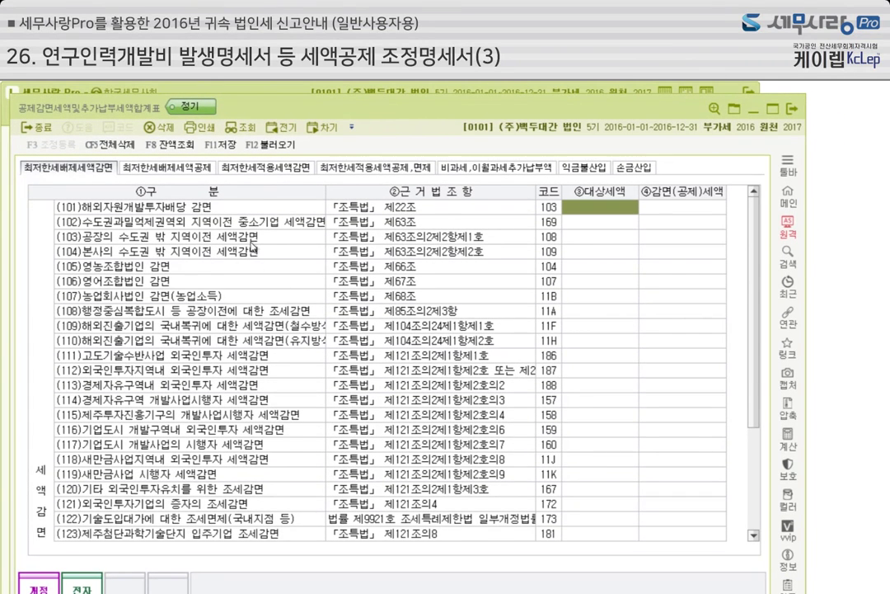
left_click(247, 144)
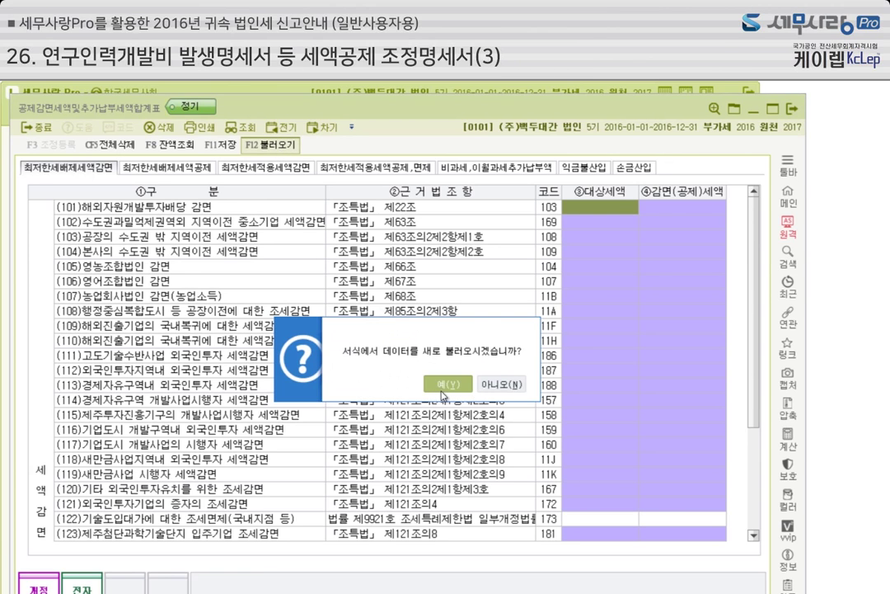
key("Return")
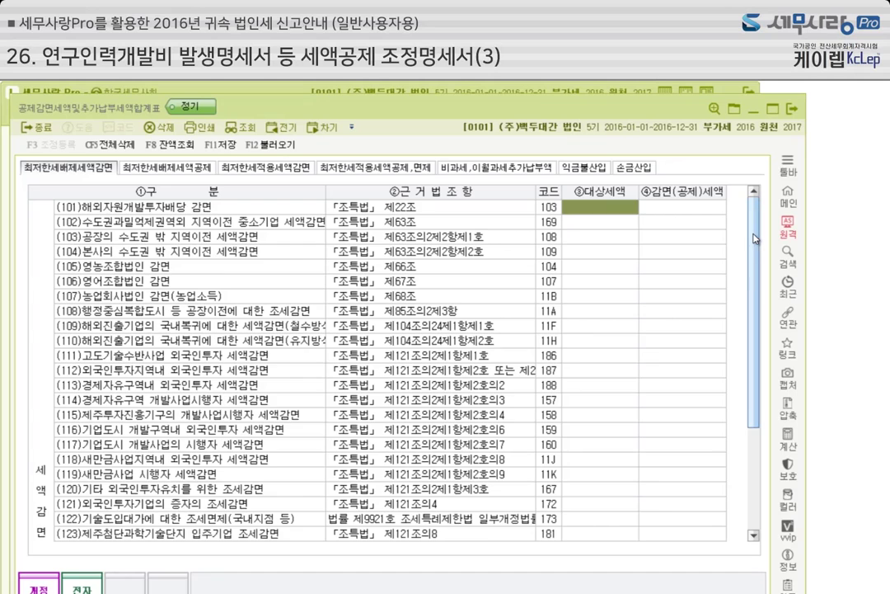
scroll(659, 289, "down", 4)
scroll(651, 198, "up", 4)
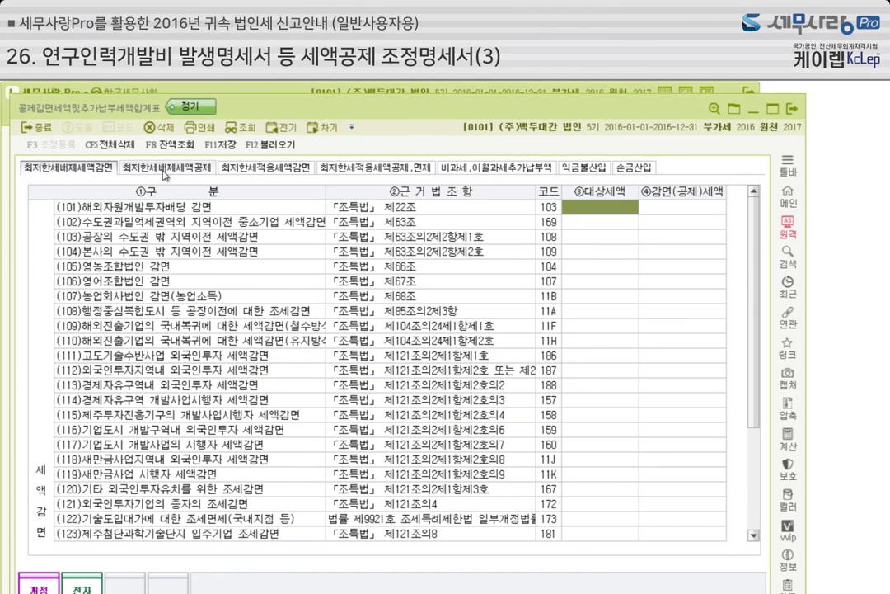
Step: Check the R&D credit excluded from minimum tax (138), the SME special reduction (154) and the employment-creation investment credit (187)
left_click(183, 170)
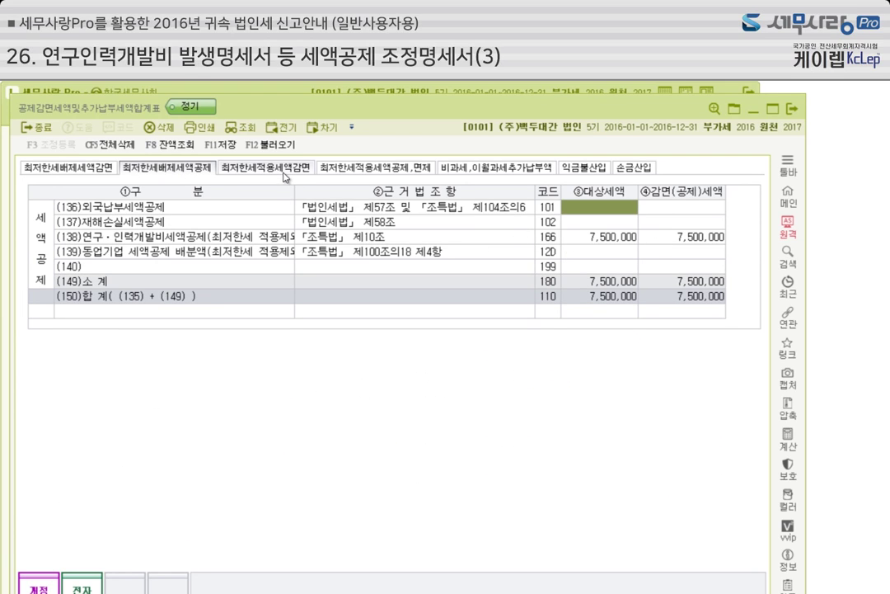
left_click(287, 173)
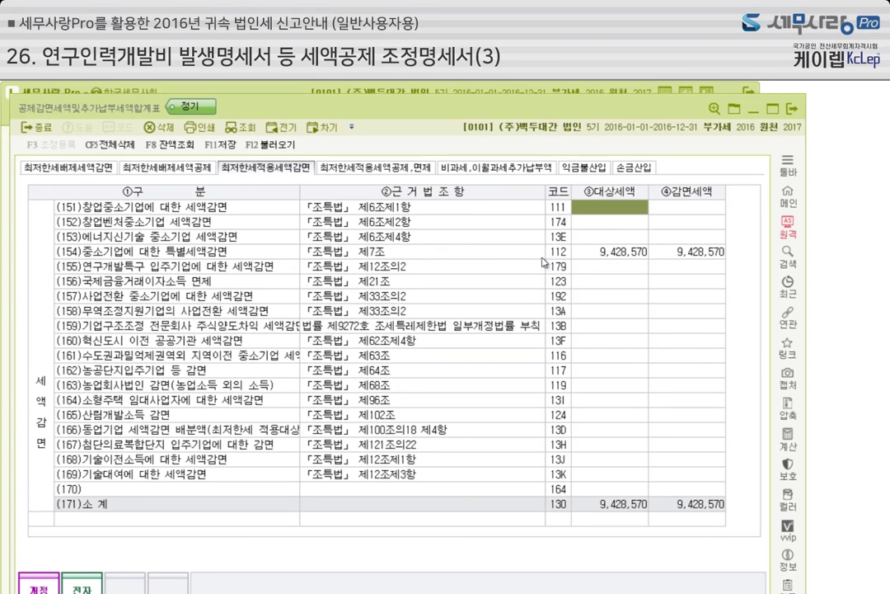
left_click(610, 252)
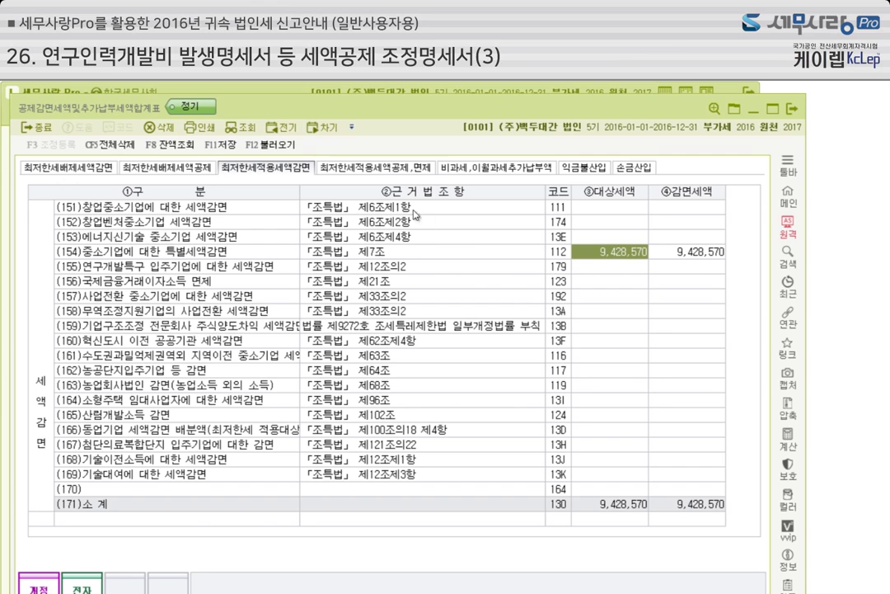
left_click(378, 169)
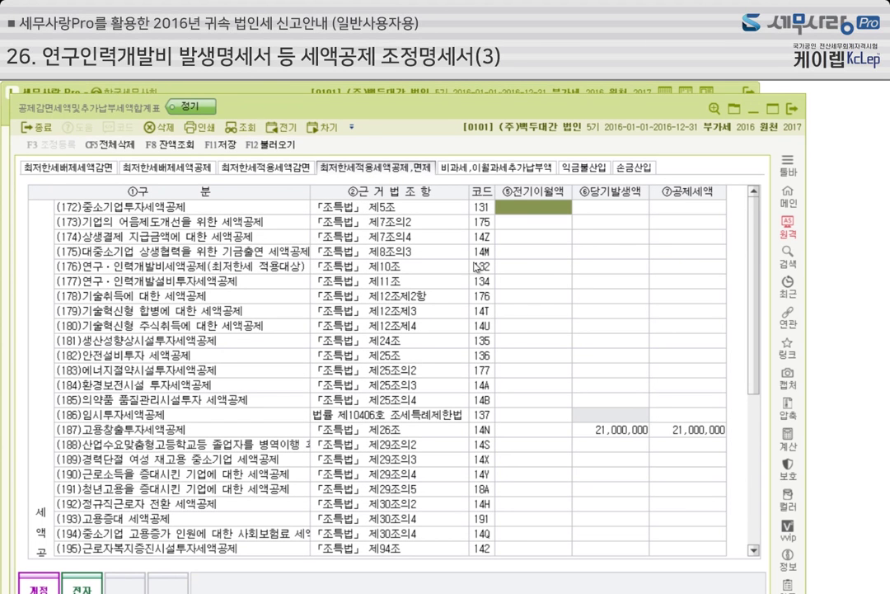
left_click(614, 430)
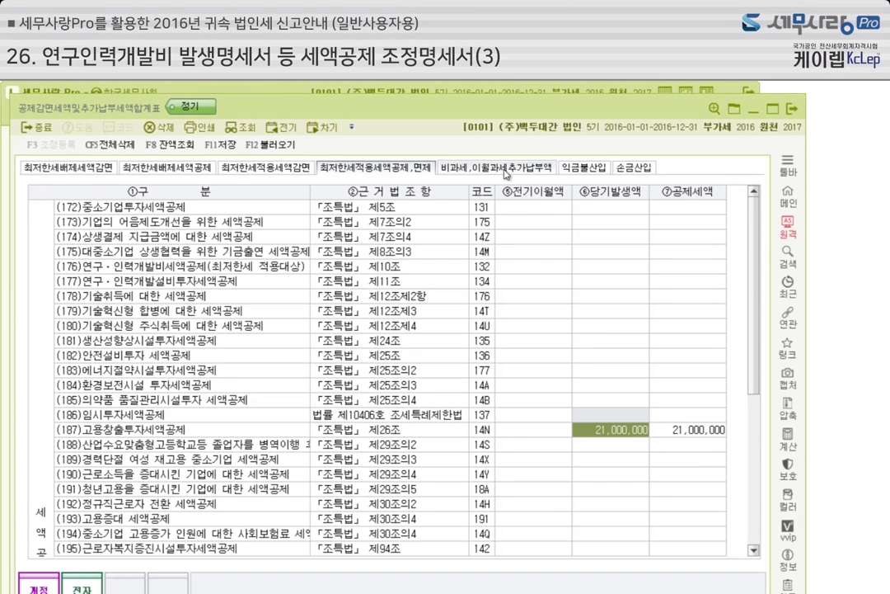
Step: Review the additional tax on reserve reversal (181) and the 익금불산입 and 손금산입 sections, and close the summary form with its changes saved
left_click(476, 170)
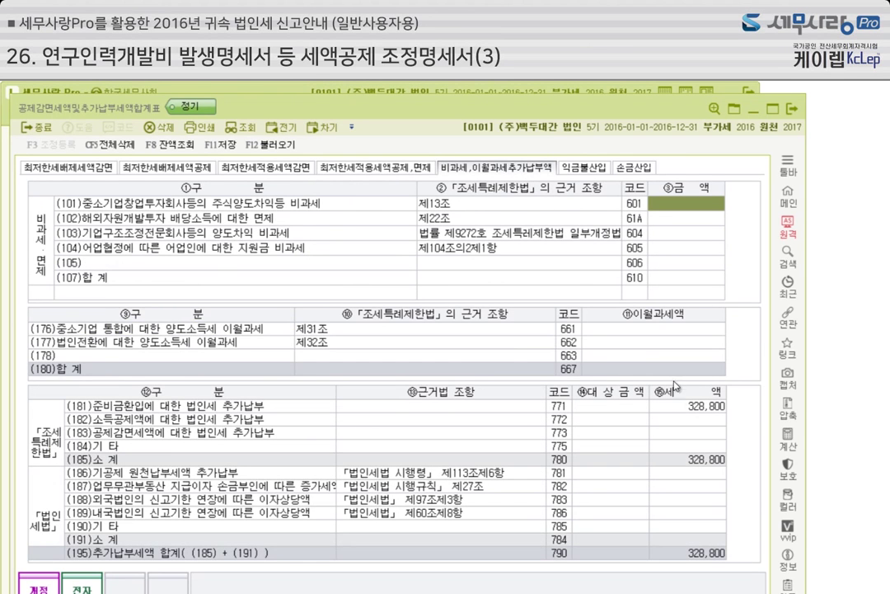
left_click(680, 407)
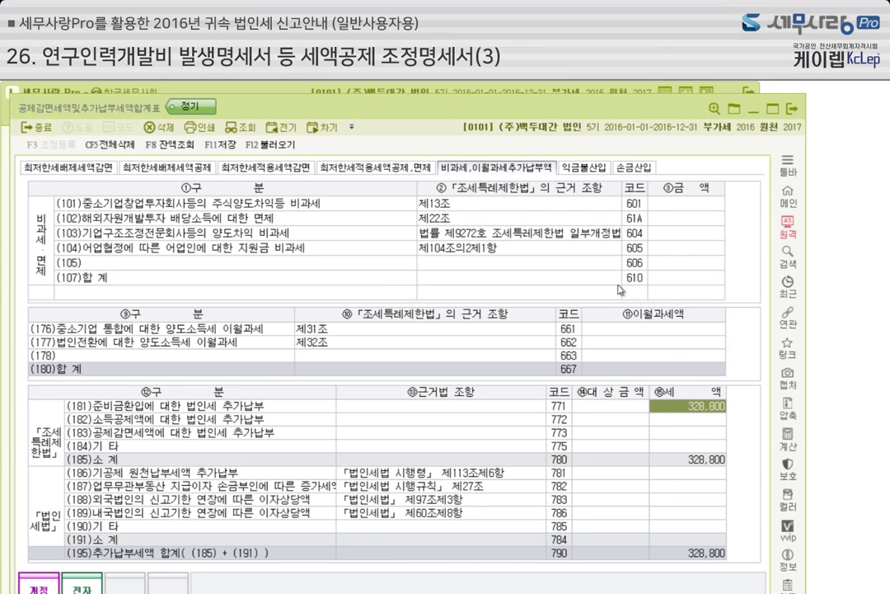
left_click(589, 171)
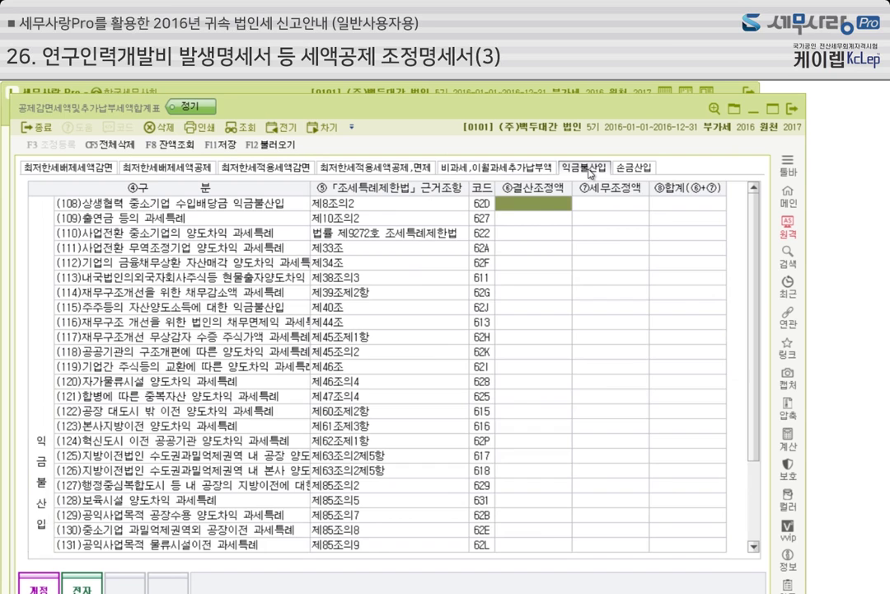
left_click(646, 171)
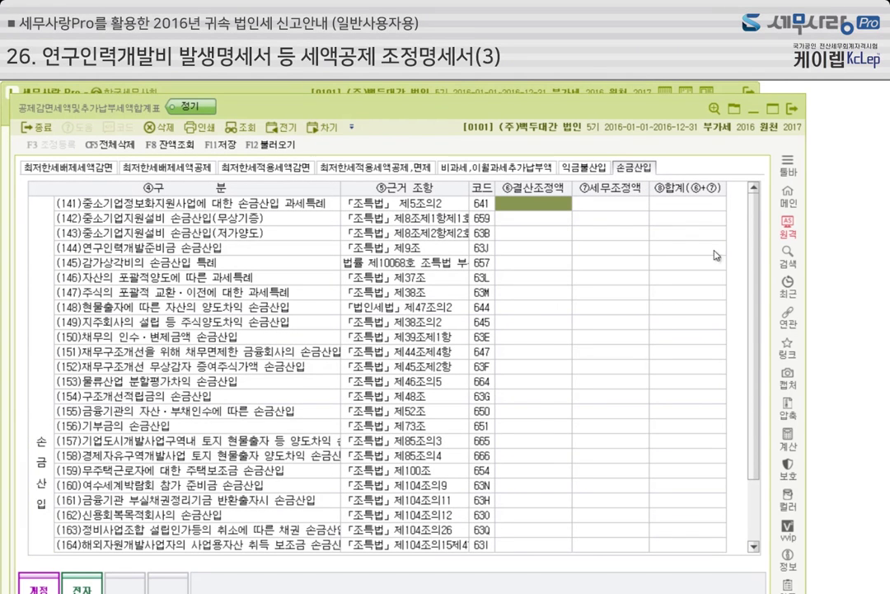
left_click(796, 114)
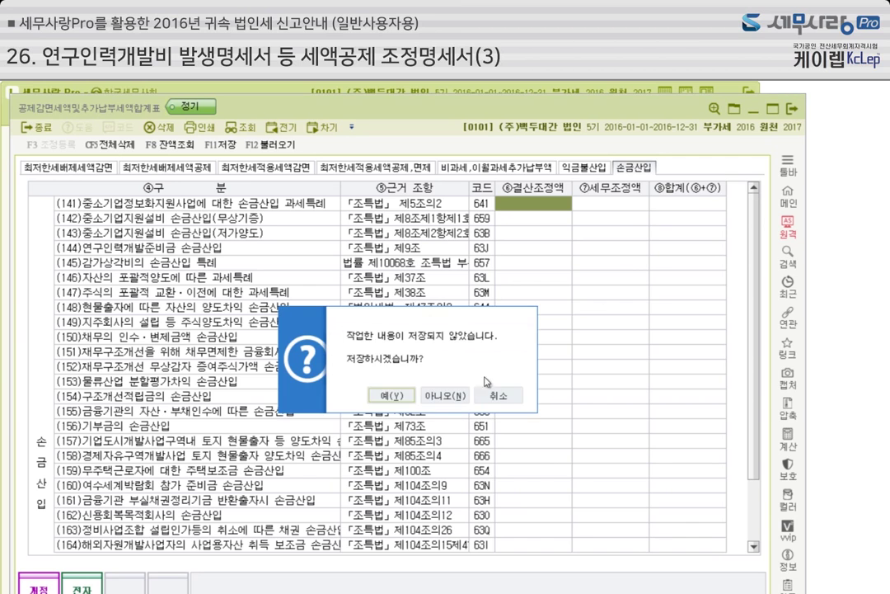
left_click(381, 337)
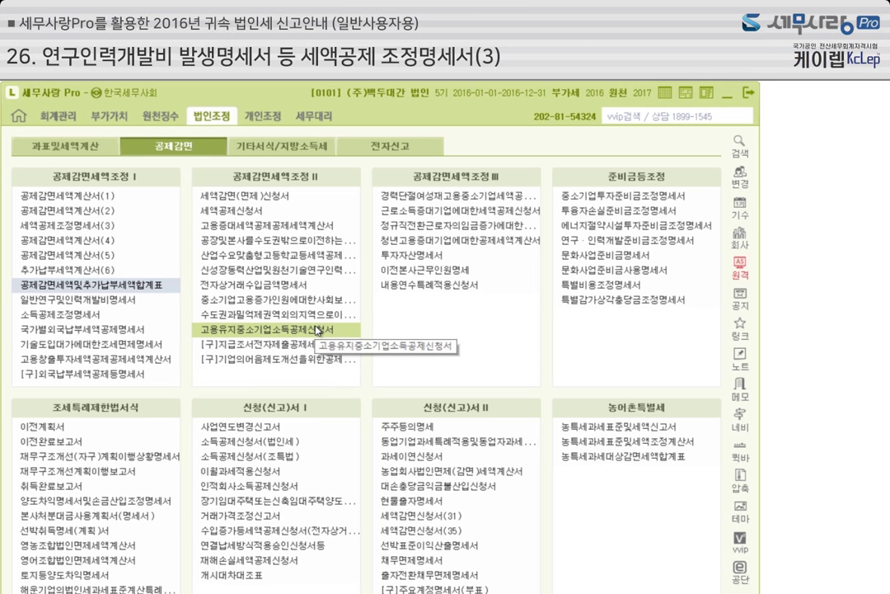
Step: Open the tax credit application 세액공제신청서, load its data, and close it with the changes saved
left_click(255, 211)
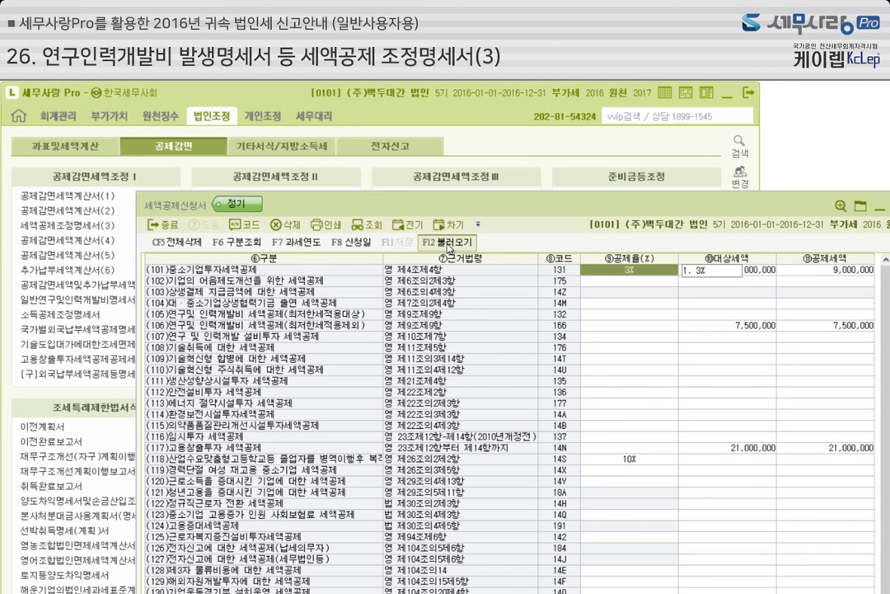
key("F12")
left_click(536, 482)
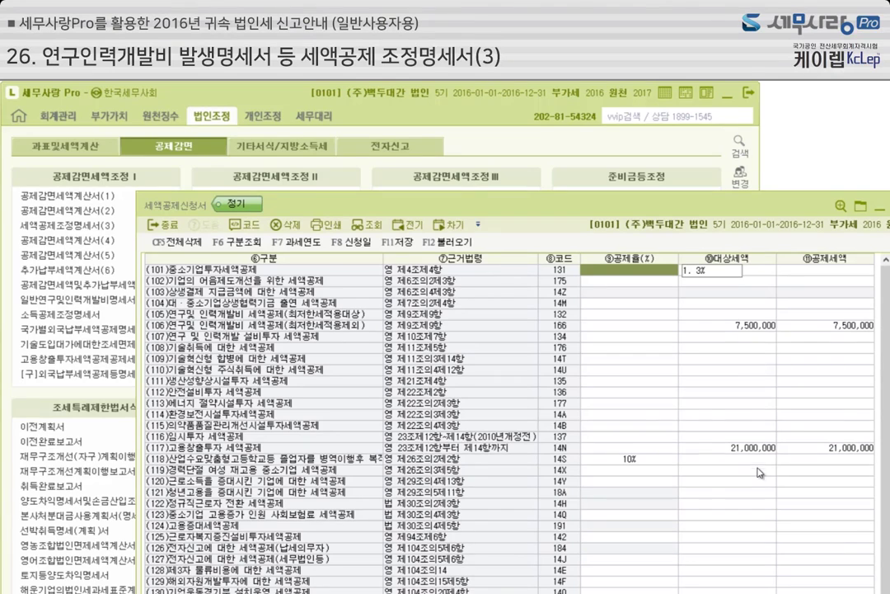
left_click_drag(681, 204, 580, 140)
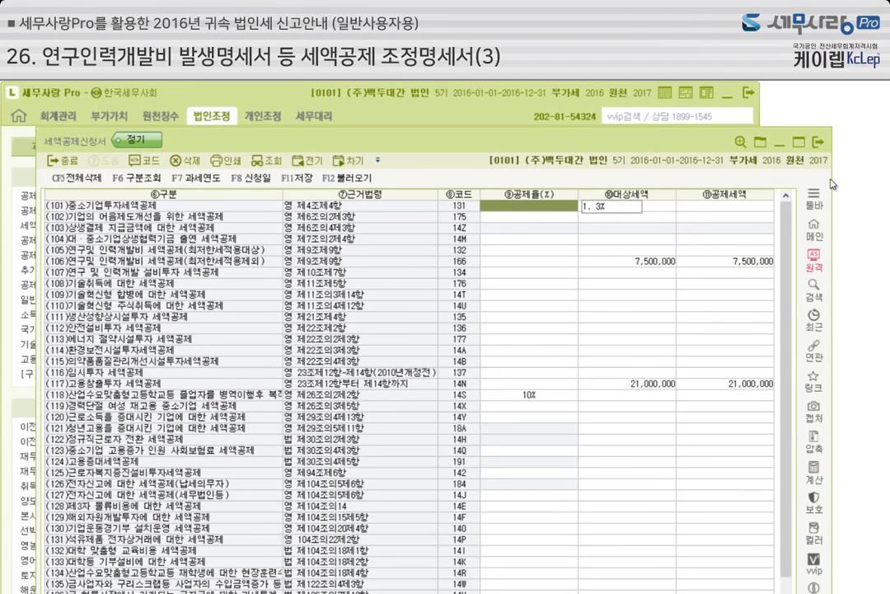
key("Escape")
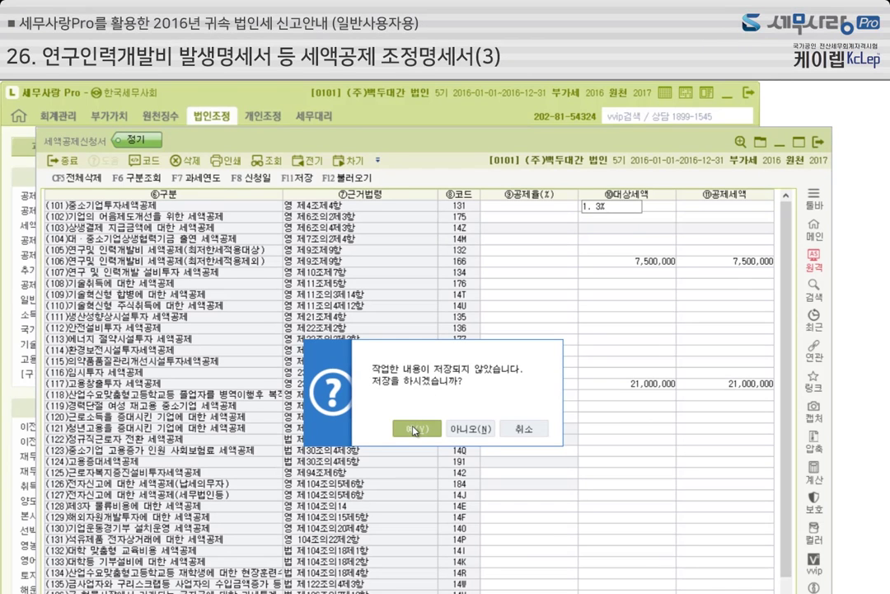
left_click(415, 431)
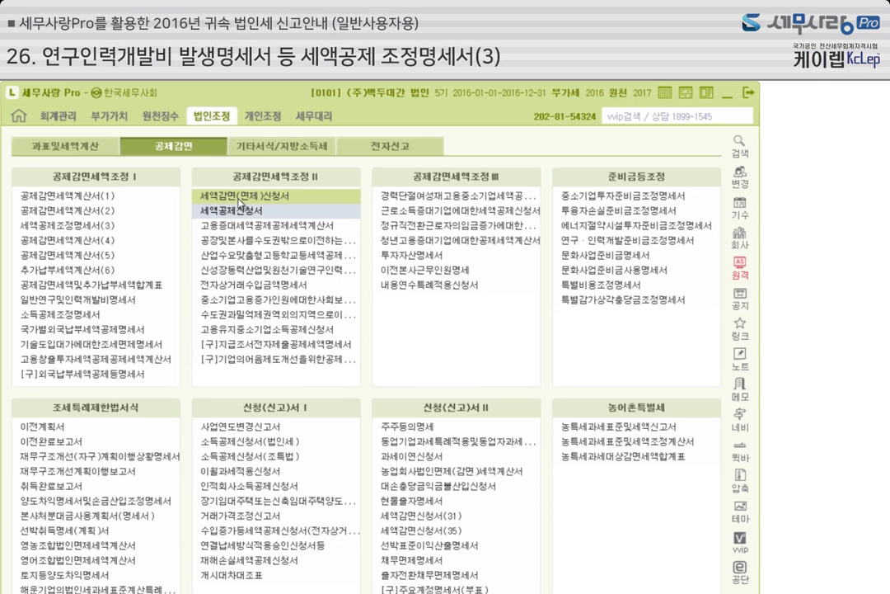
Step: Open the tax reduction application 세액감면(면제)신청서, load its data, and close it with the changes saved
double_click(239, 196)
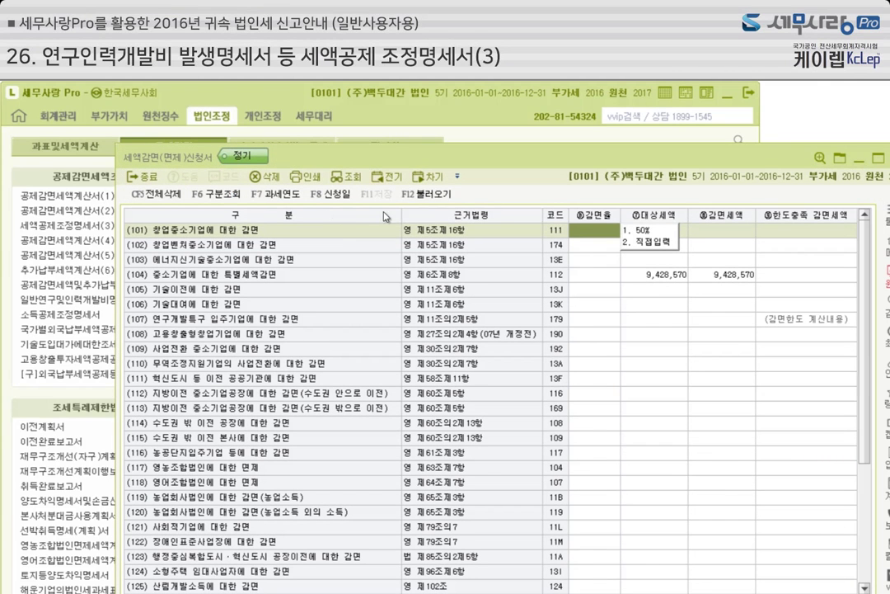
left_click(428, 194)
left_click(563, 437)
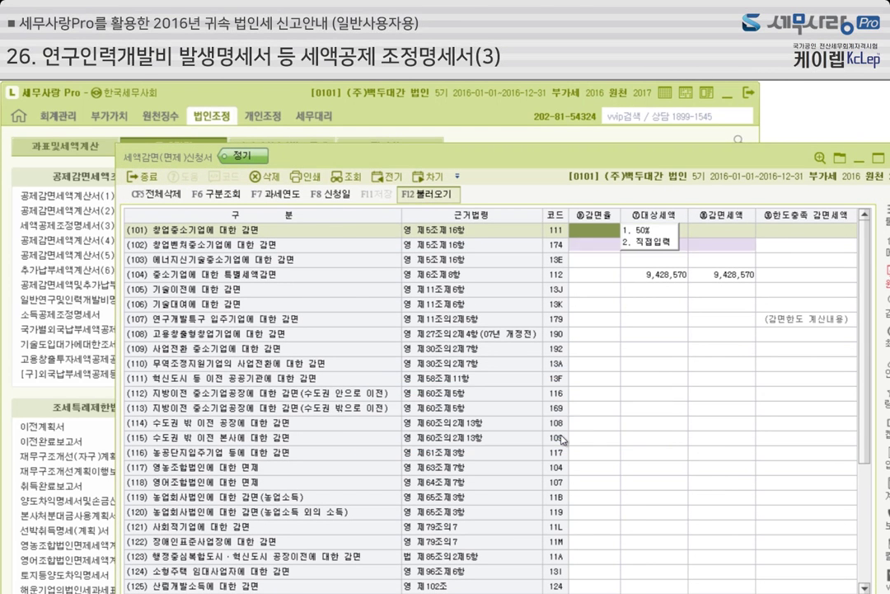
left_click_drag(850, 163, 747, 137)
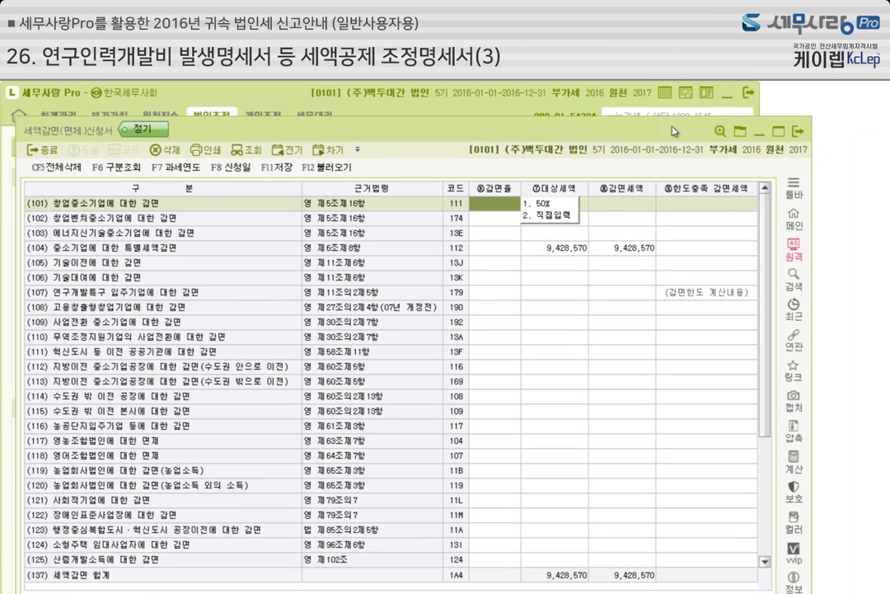
left_click(793, 132)
left_click(401, 417)
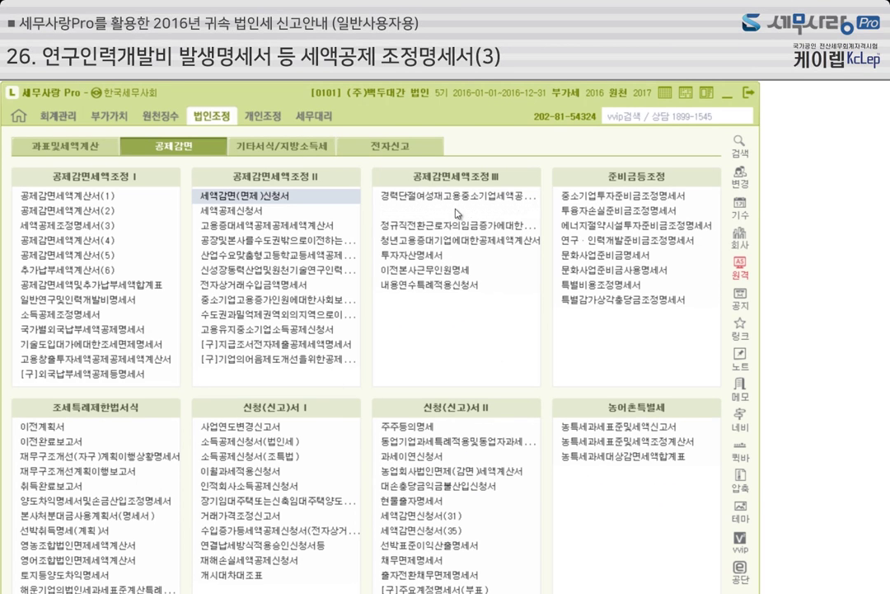
Step: Open 법인세과세표준및세액조정계산서, reload its data, and check the credits subject to minimum tax (121) and excluded from it (123)
left_click(66, 148)
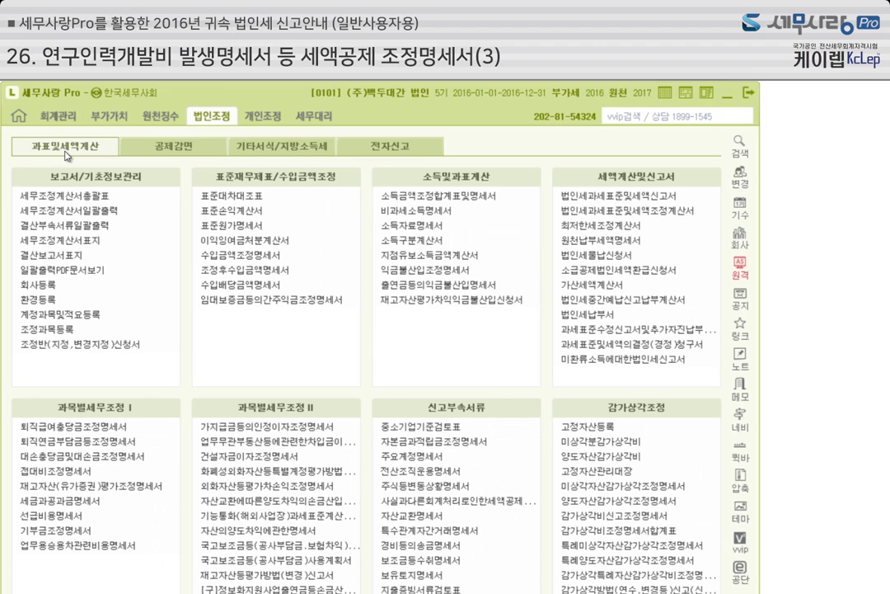
left_click(657, 213)
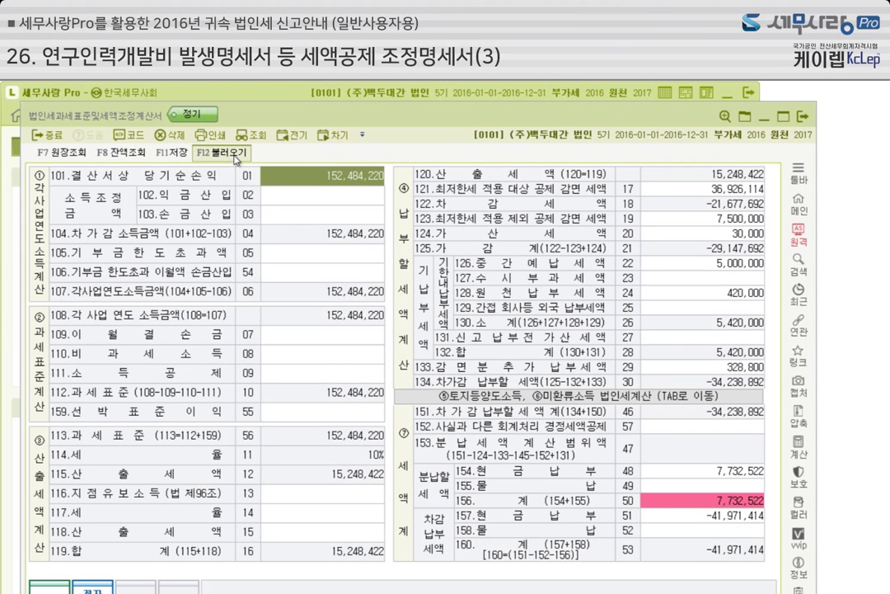
left_click(221, 153)
left_click(422, 410)
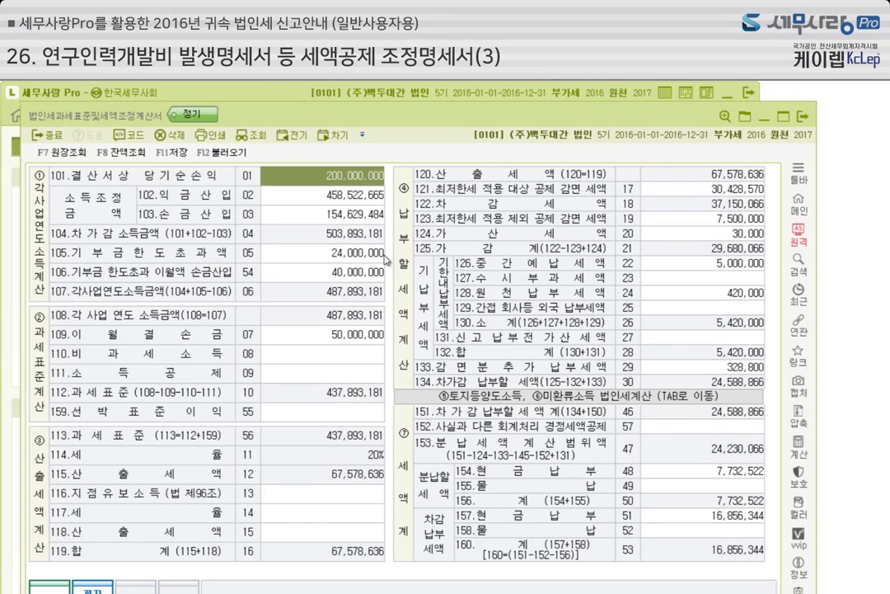
left_click(696, 191)
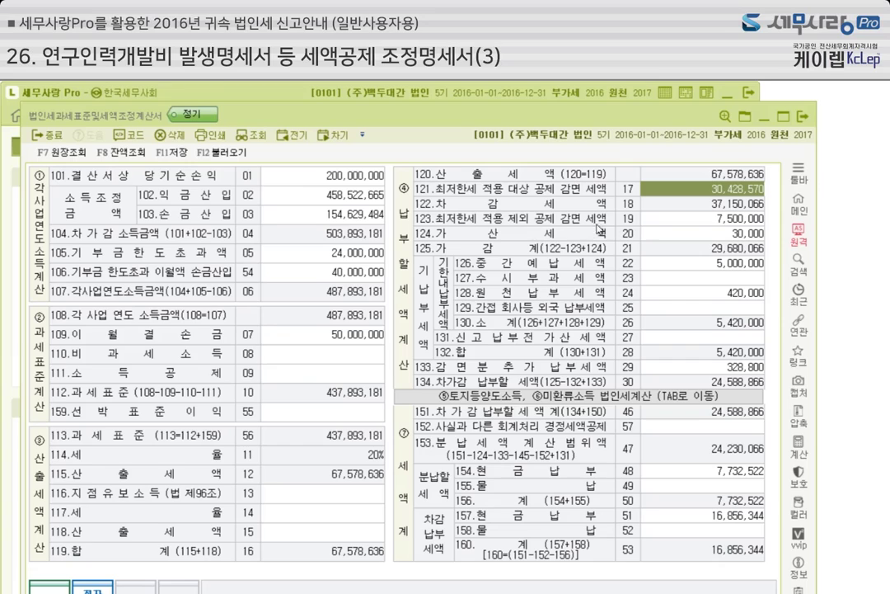
left_click(726, 219)
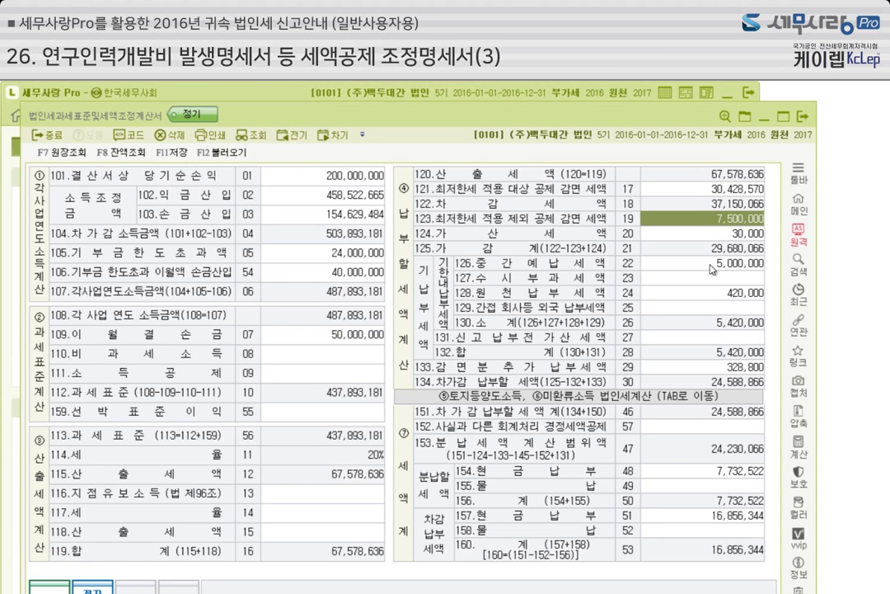